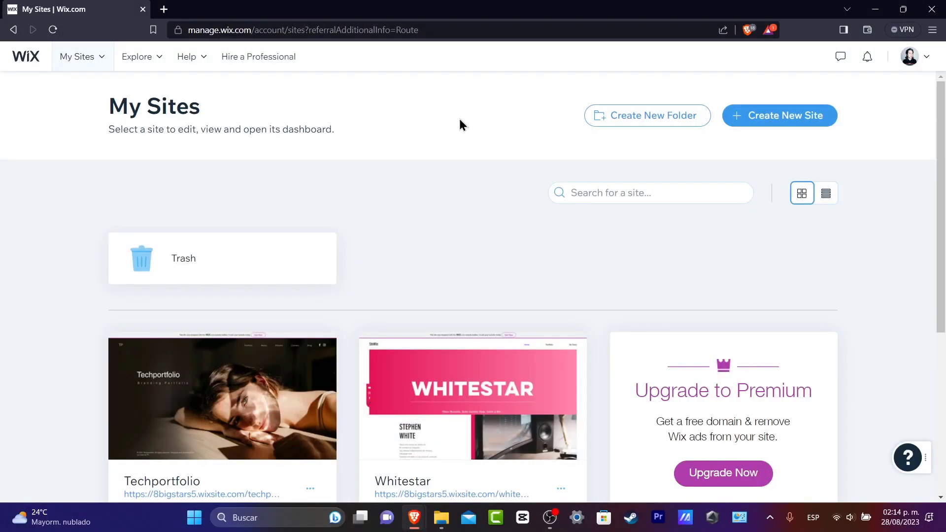
# - Scroll down My Sites to reach the unpublished Velvet site card
pyautogui.scroll(-5, 424, 188)
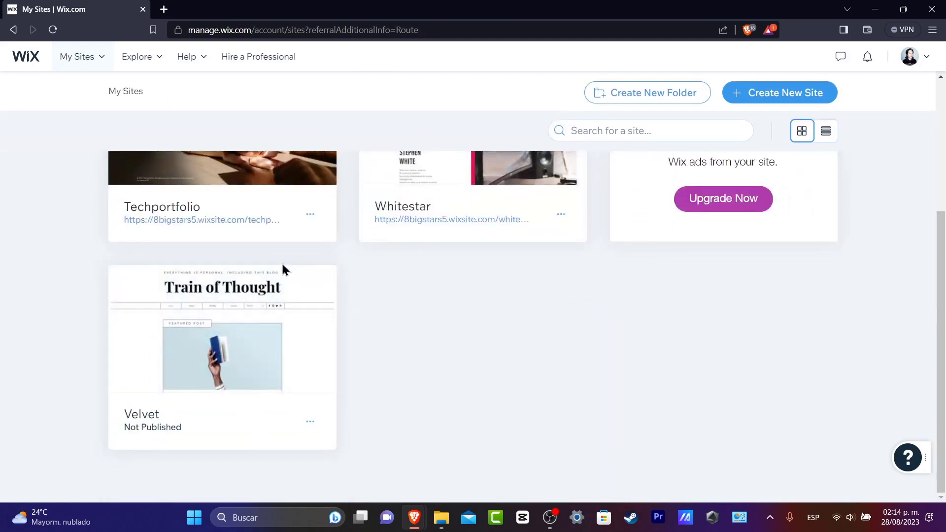
# - Open the Velvet site (Train of Thought blog) in the Wix Editor
pyautogui.click(232, 328)
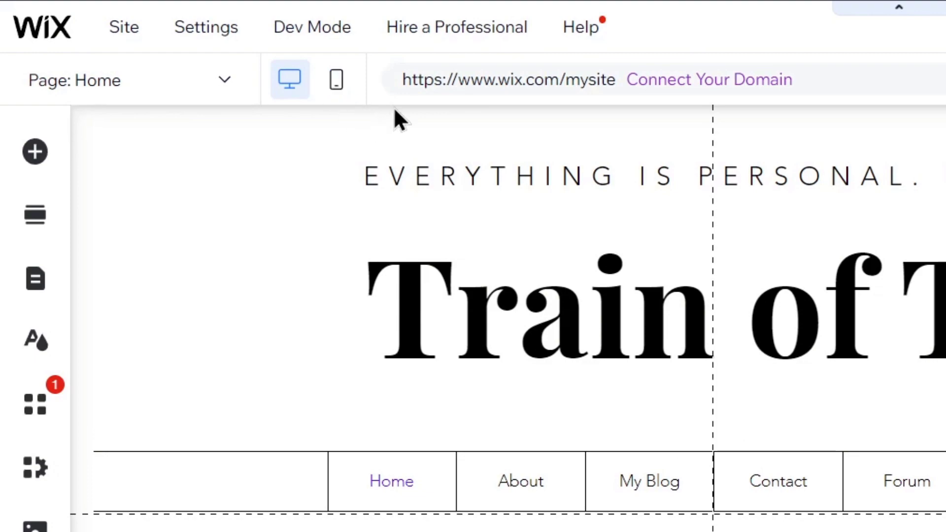
# - Switch to the mobile layout and scroll through the Train of Thought page and back to the top
pyautogui.click(338, 81)
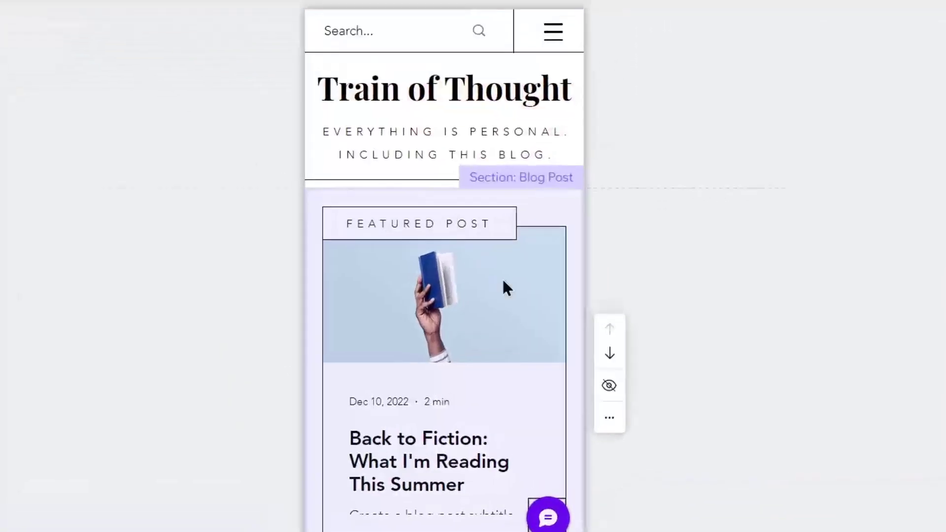
pyautogui.scroll(-15, 504, 279)
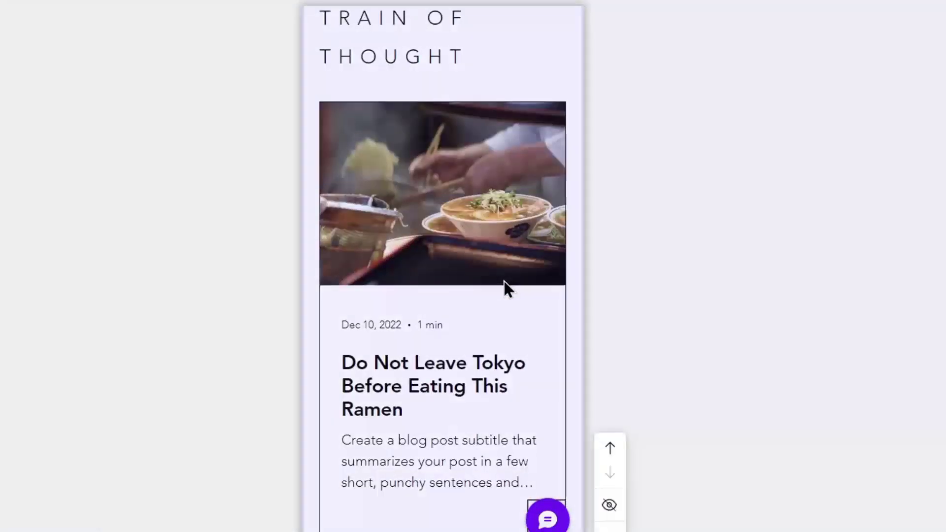
pyautogui.scroll(-20, 503, 279)
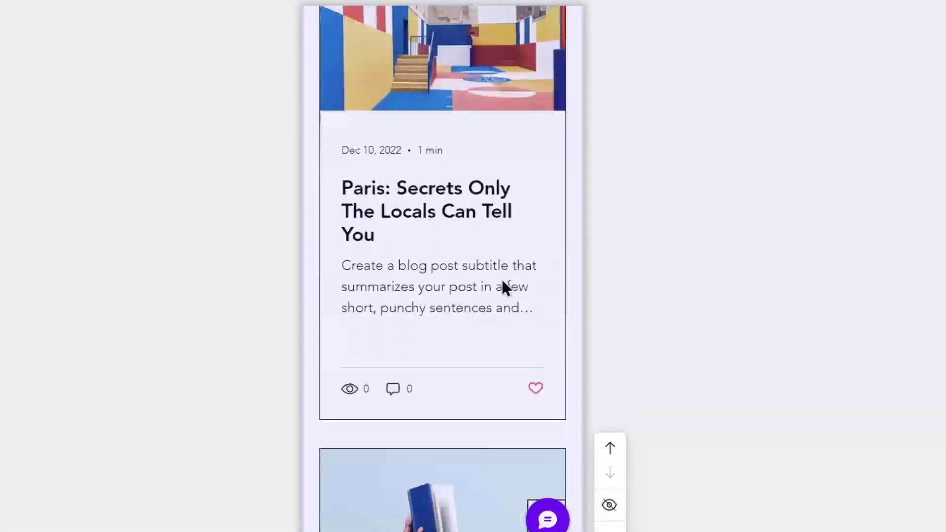
pyautogui.scroll(20, 499, 276)
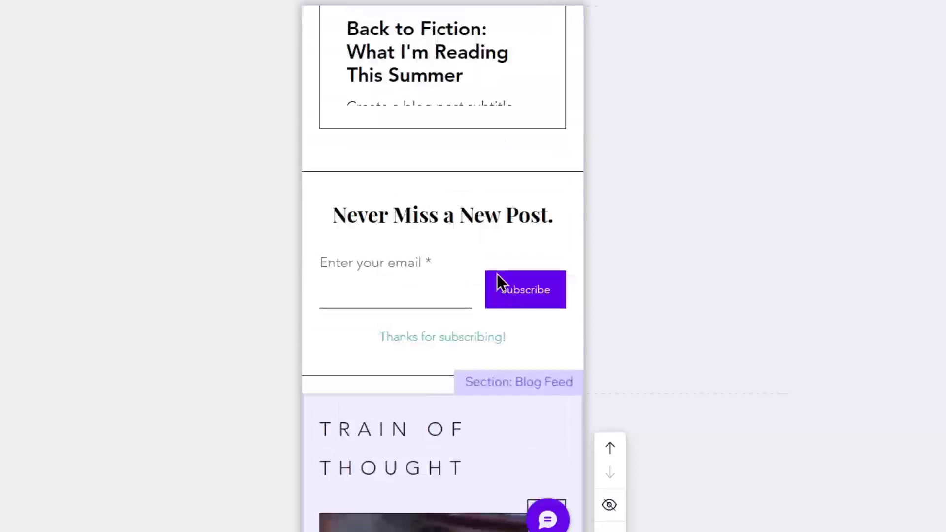
pyautogui.scroll(8, 497, 274)
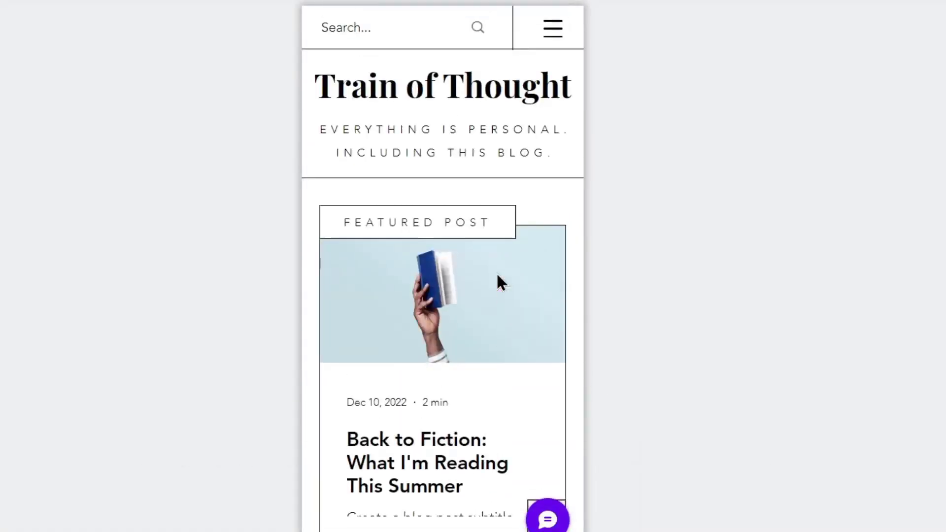
# - Shrink the mobile Train of Thought title font step by step down to 28px
pyautogui.click(447, 82)
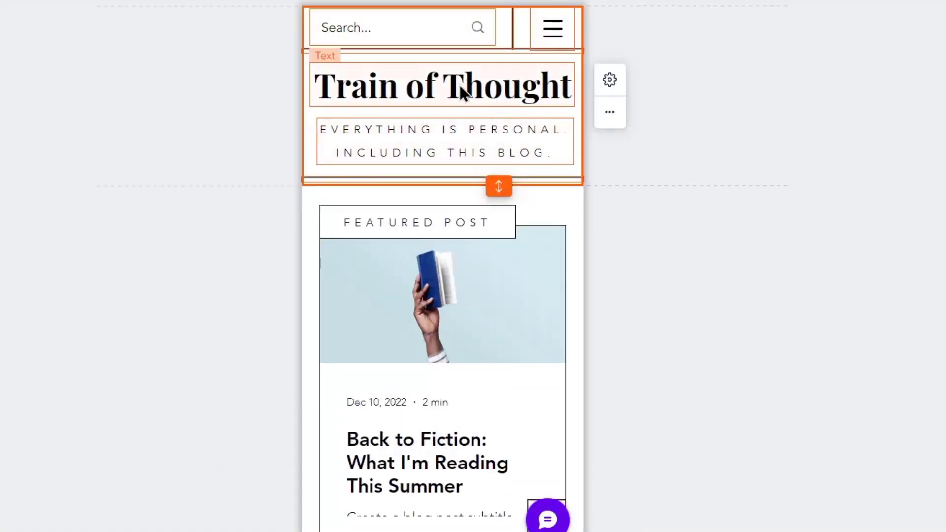
pyautogui.click(465, 89)
pyautogui.click(370, 148)
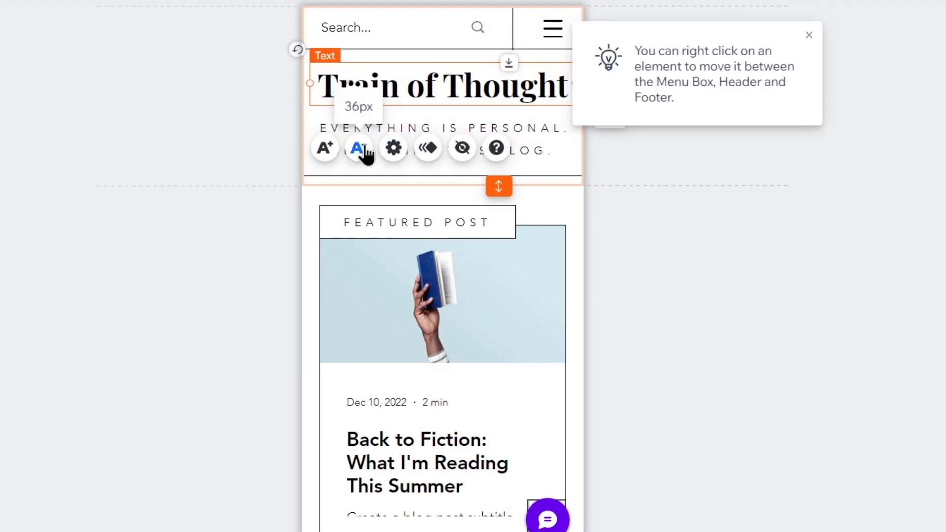
pyautogui.click(367, 149)
pyautogui.click(367, 147)
pyautogui.click(369, 143)
# - Set the tagline to 9px, narrow its text box and place it just under the title
pyautogui.click(541, 121)
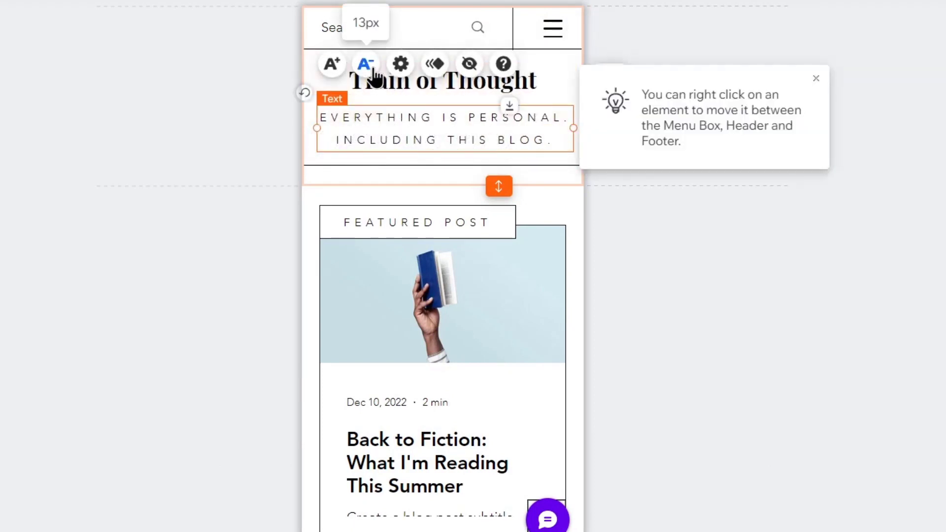
pyautogui.click(374, 67)
pyautogui.click(374, 67)
pyautogui.click(373, 67)
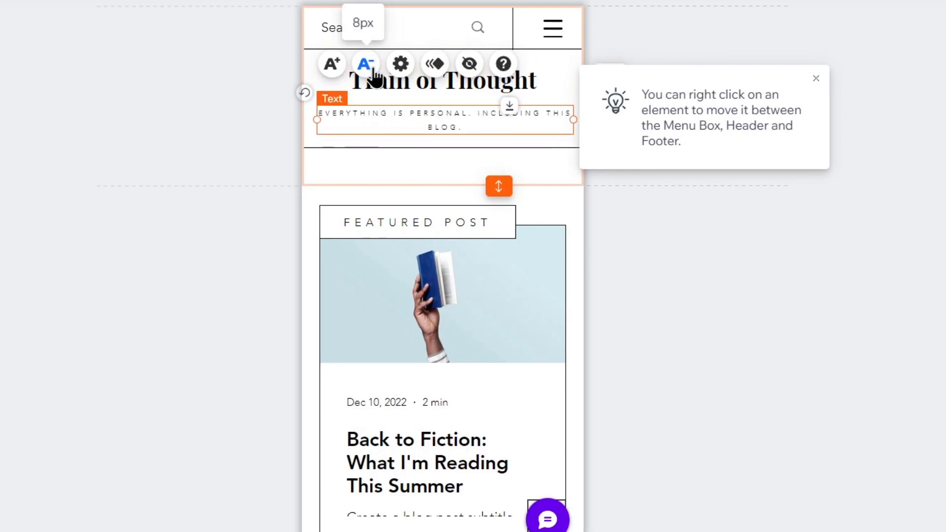
pyautogui.click(337, 66)
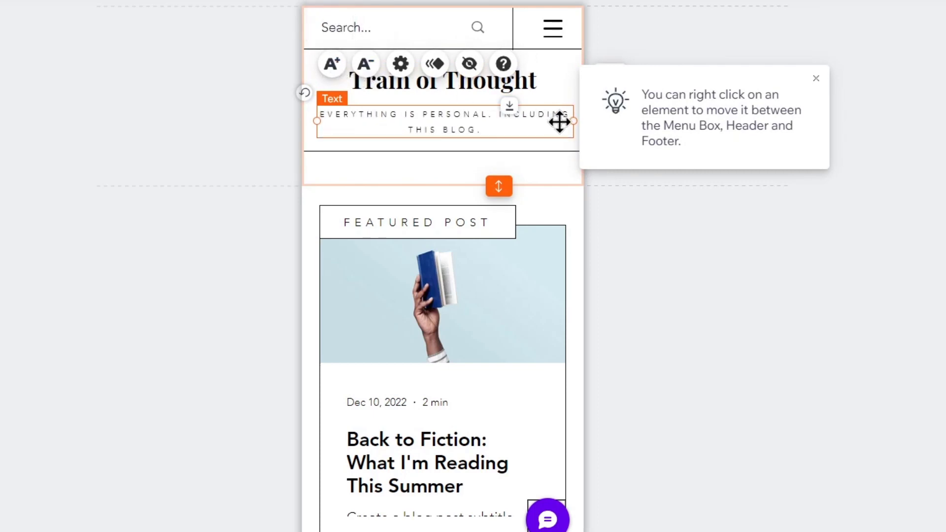
pyautogui.moveTo(572, 121); pyautogui.dragTo(536, 121)
pyautogui.moveTo(319, 124); pyautogui.dragTo(338, 123)
pyautogui.moveTo(422, 125)
pyautogui.mouseDown()
pyautogui.moveTo(419, 108)
pyautogui.moveTo(426, 112)
pyautogui.mouseUp()
pyautogui.click(853, 290)
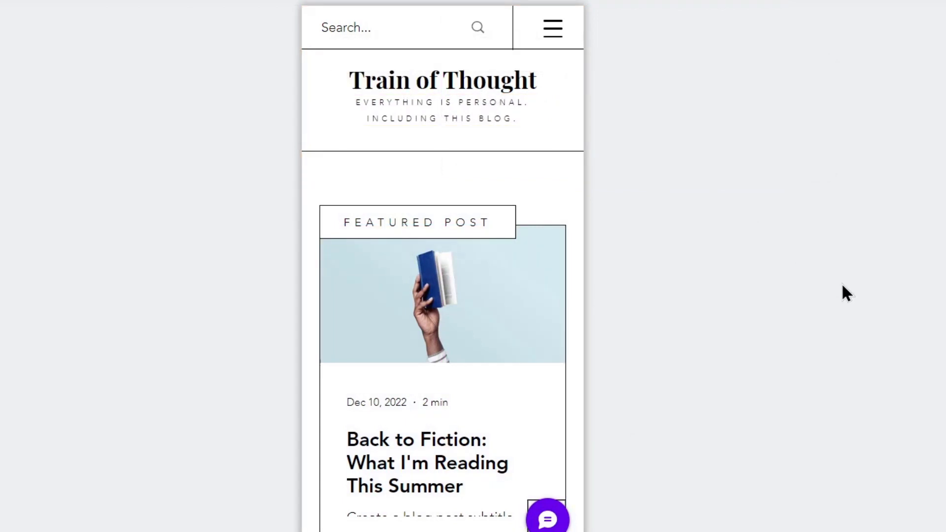
# - Reduce the FEATURED POST label in the Blog Post section to 12px
pyautogui.click(544, 147)
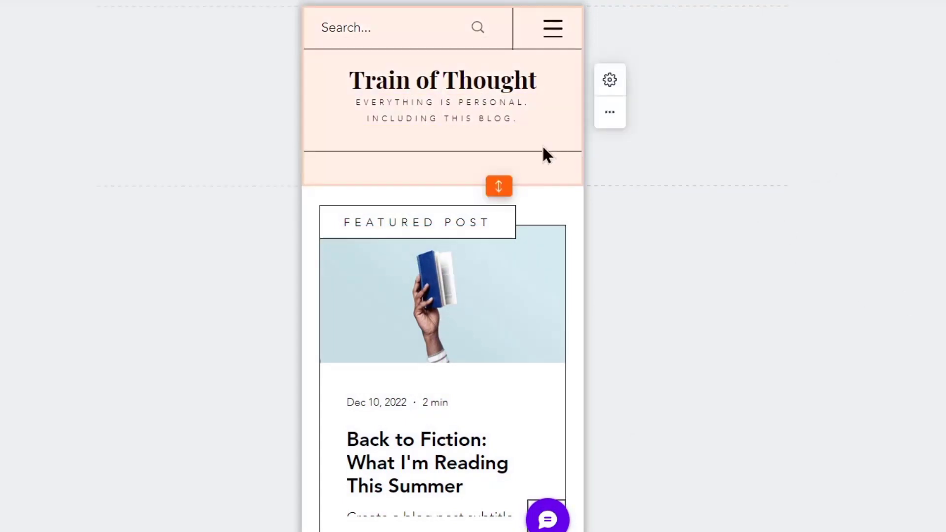
pyautogui.click(533, 253)
pyautogui.scroll(-4, 609, 252)
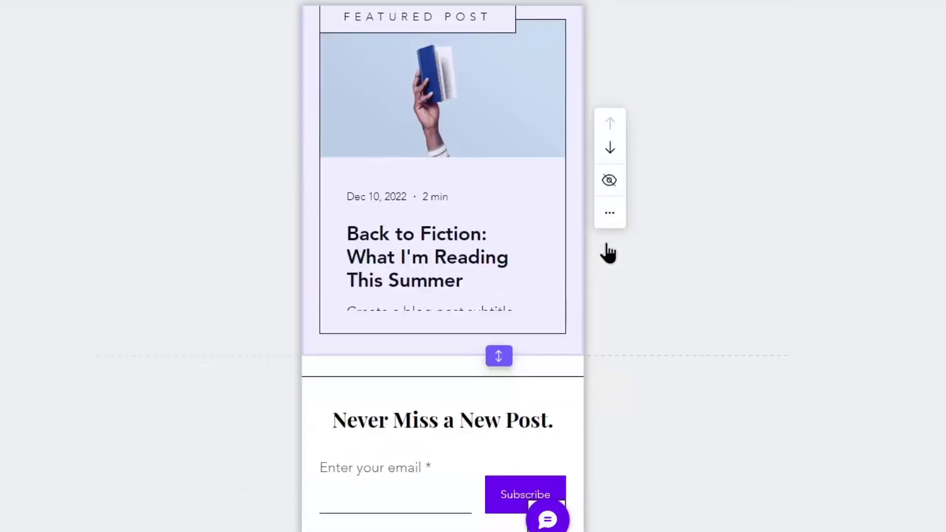
pyautogui.scroll(4, 515, 220)
pyautogui.click(509, 326)
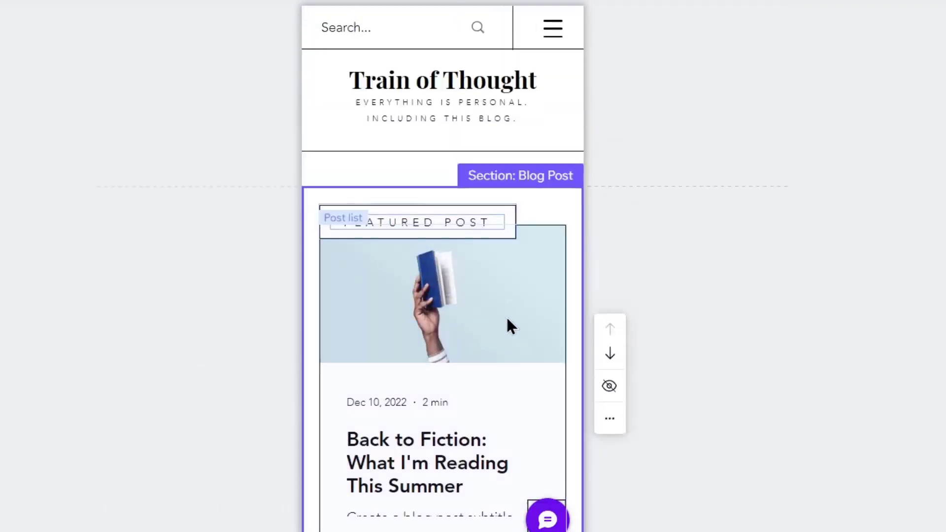
pyautogui.click(478, 227)
pyautogui.click(379, 271)
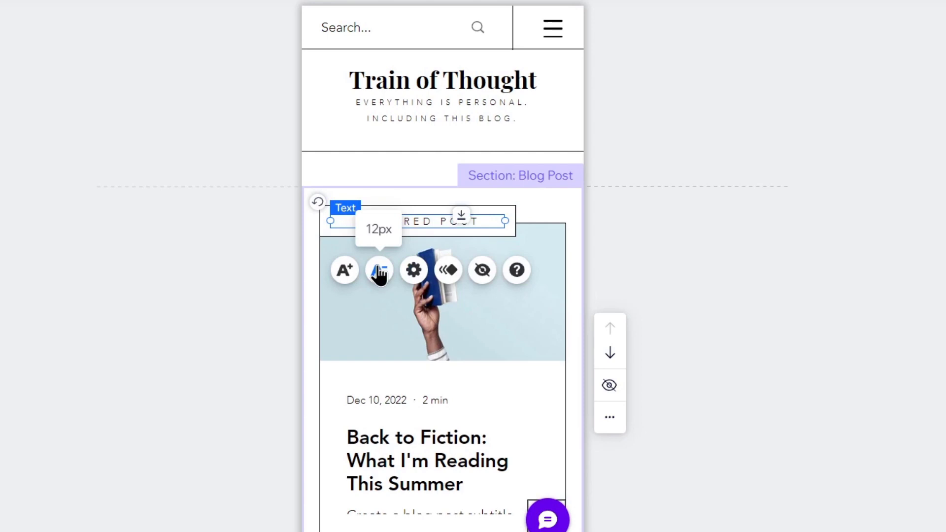
# - Open the settings for the featured post list
pyautogui.click(539, 383)
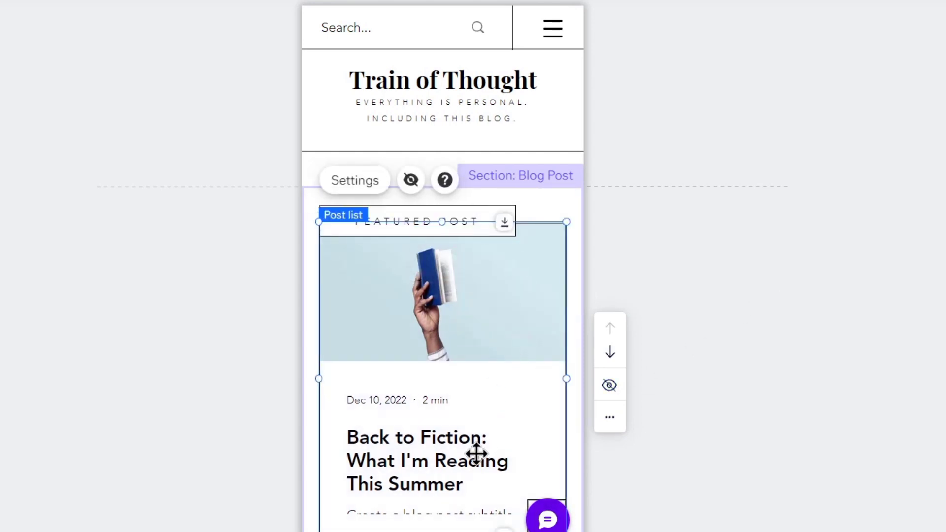
pyautogui.scroll(-4, 463, 335)
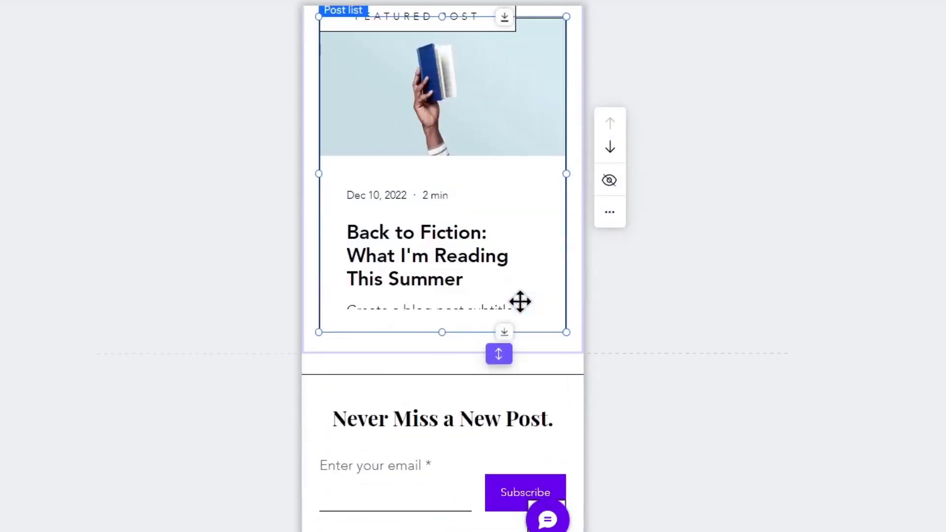
pyautogui.click(370, 370)
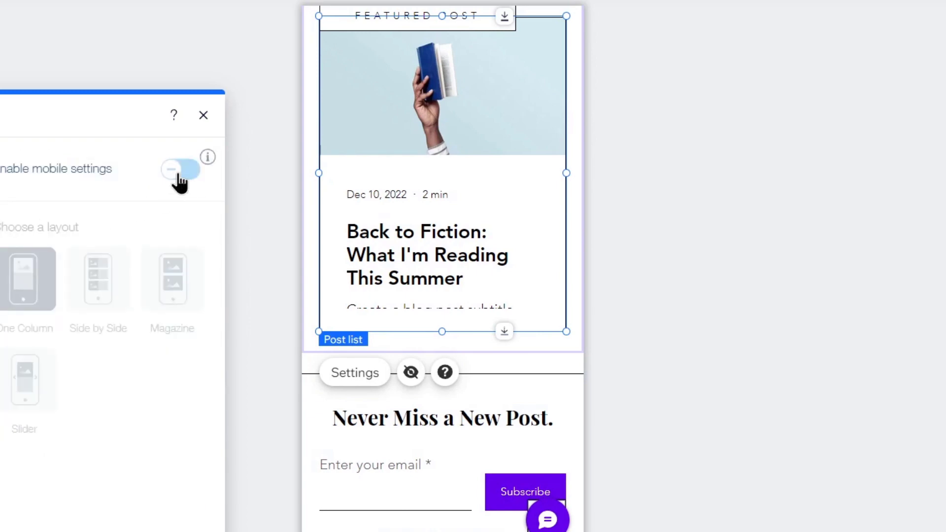
# - Enable mobile settings, try Side by Side and Slider, then settle on the Magazine layout
pyautogui.click(178, 174)
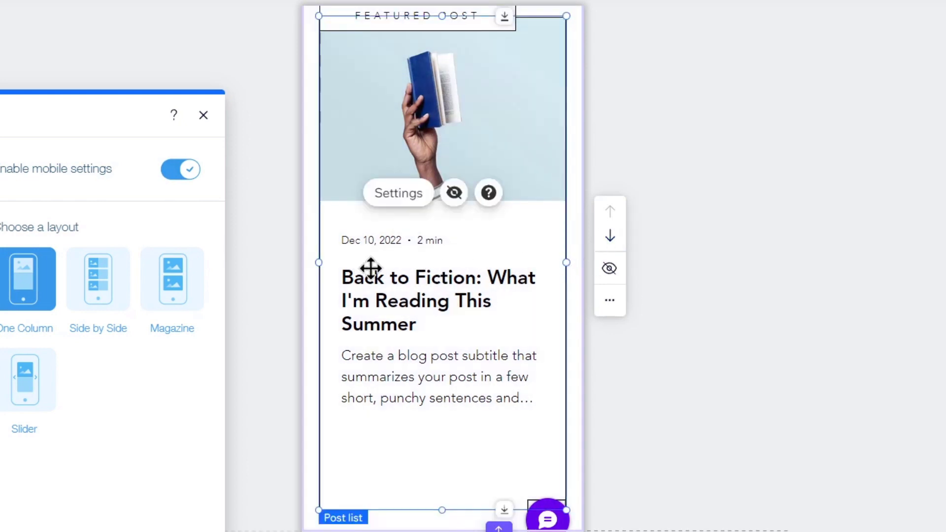
pyautogui.click(118, 282)
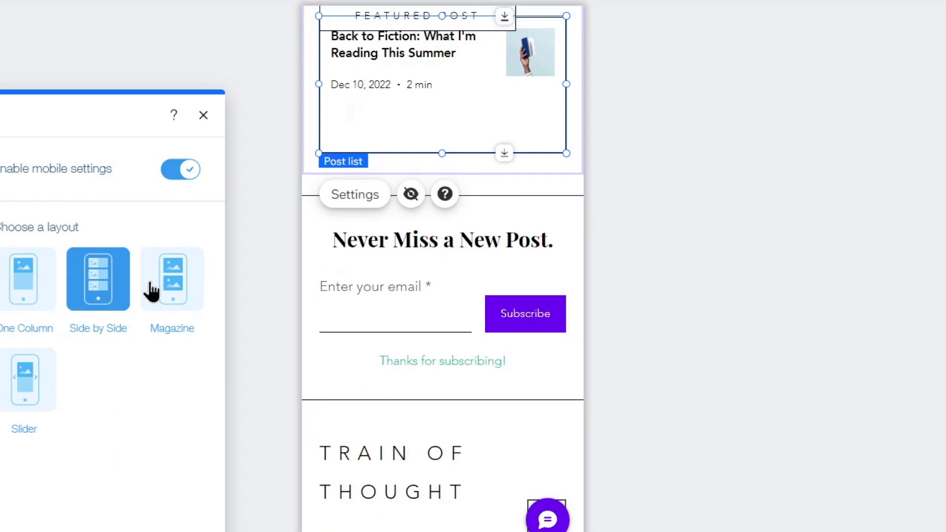
pyautogui.click(171, 296)
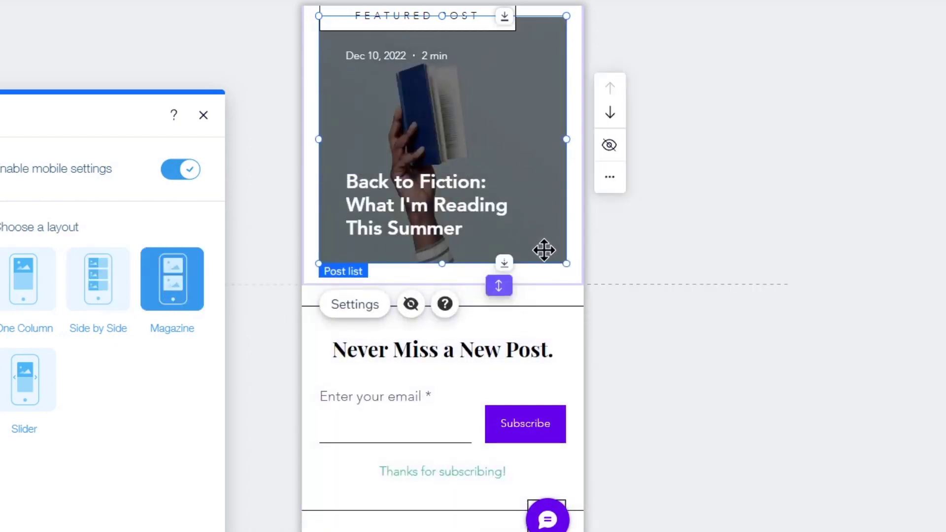
pyautogui.click(39, 382)
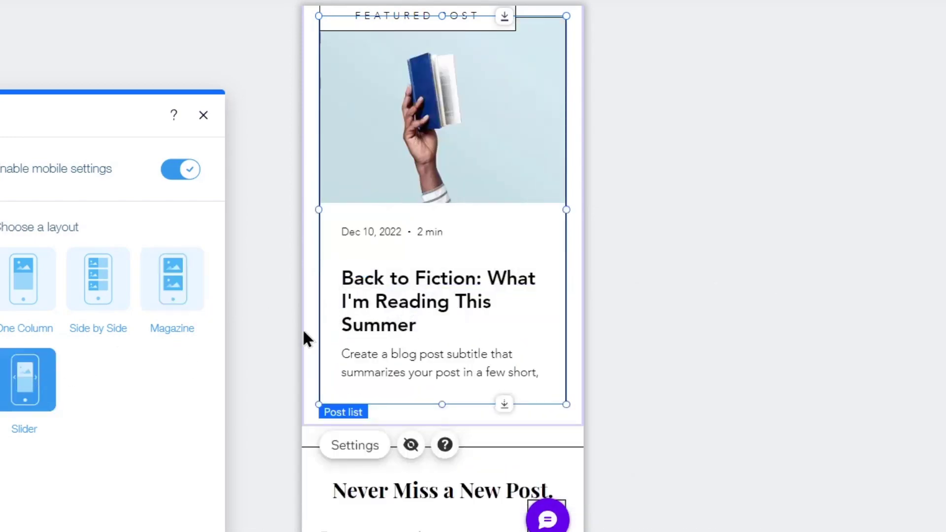
pyautogui.click(191, 295)
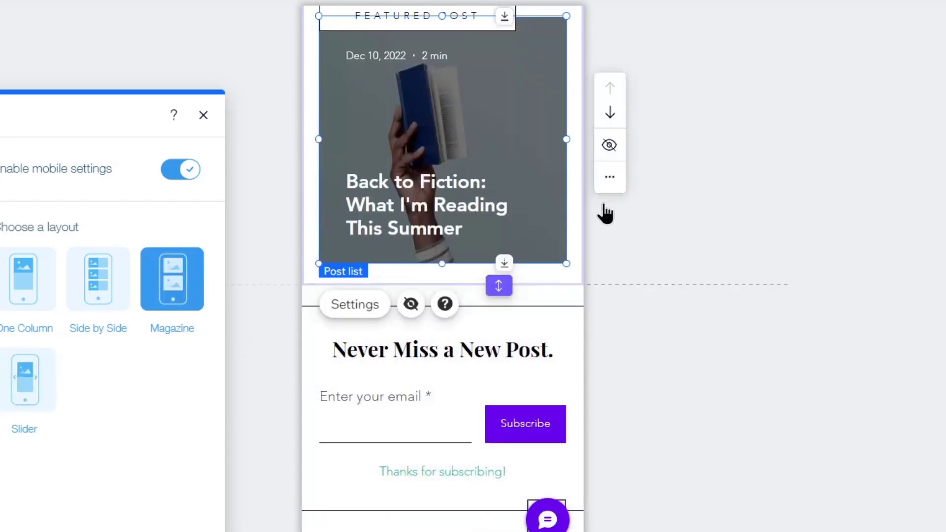
pyautogui.scroll(4, 490, 190)
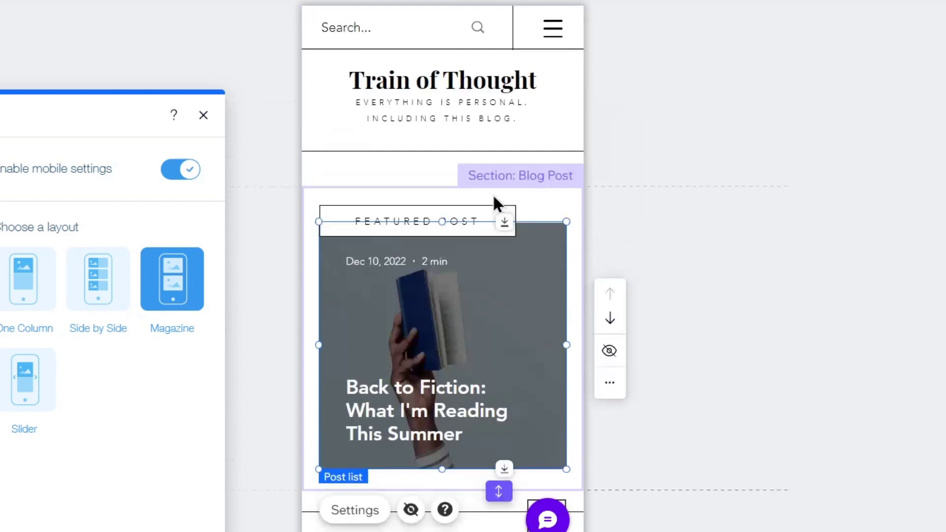
pyautogui.scroll(-2, 498, 202)
pyautogui.scroll(-2, 493, 202)
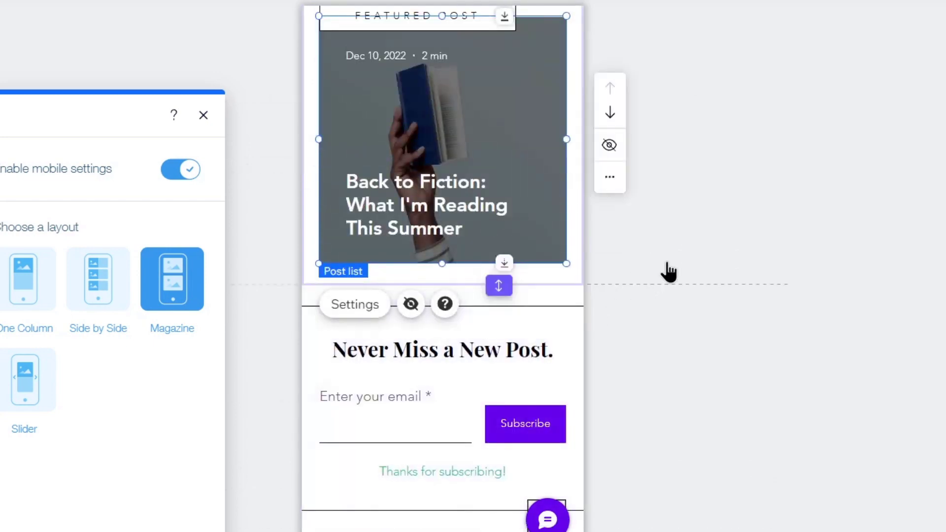
# - Turn on mobile settings for the Blog Feed post list and give it the Magazine layout
pyautogui.click(667, 270)
pyautogui.scroll(-7, 534, 349)
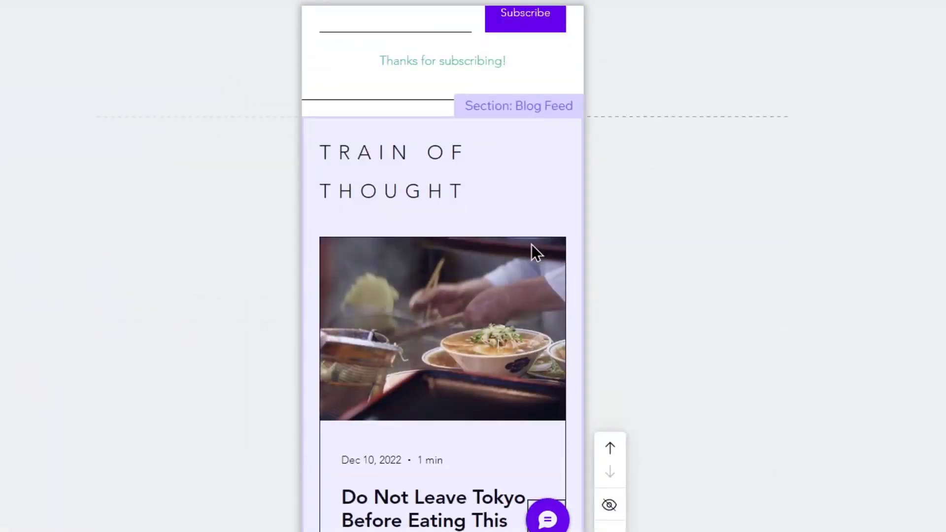
pyautogui.click(532, 244)
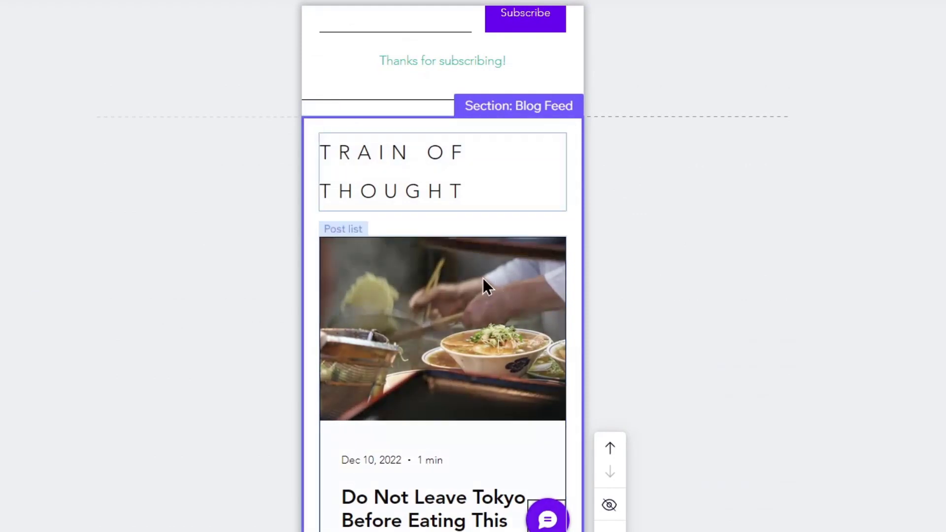
pyautogui.scroll(-3, 498, 320)
pyautogui.click(468, 313)
pyautogui.click(459, 263)
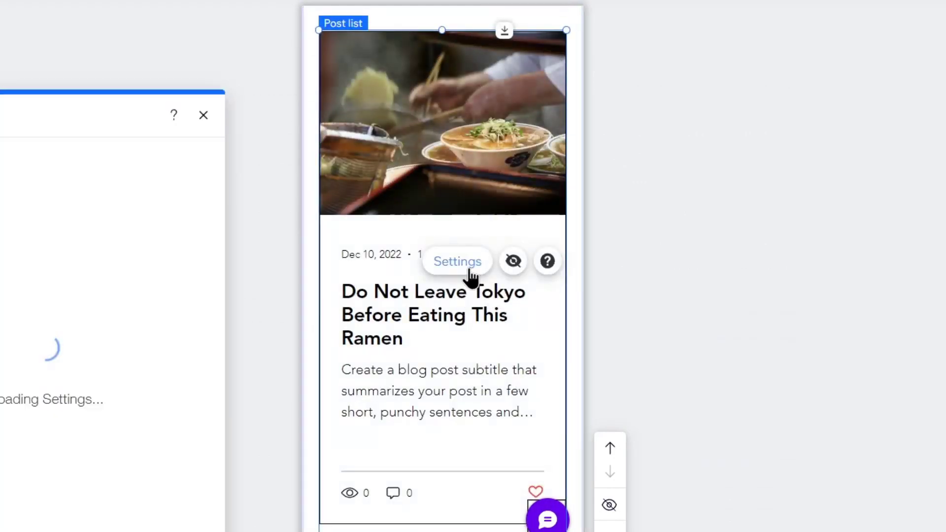
pyautogui.click(5, 256)
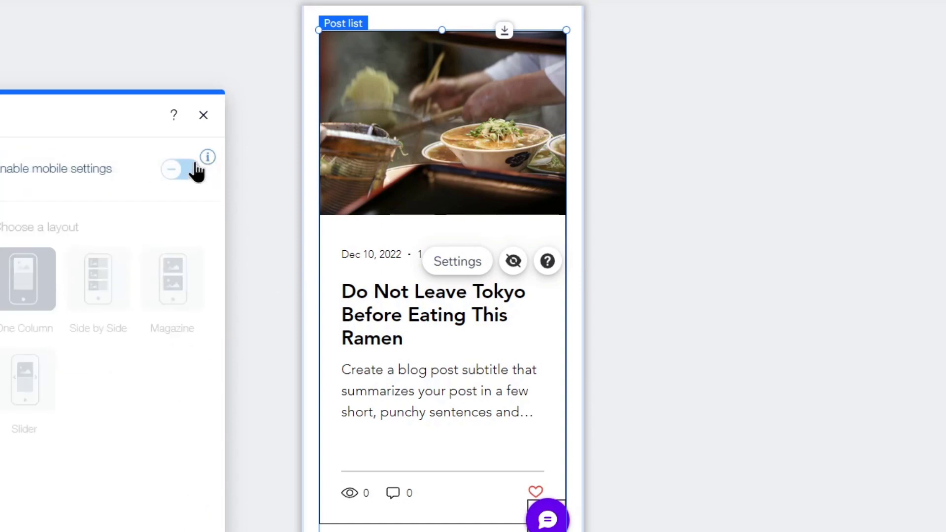
pyautogui.click(154, 304)
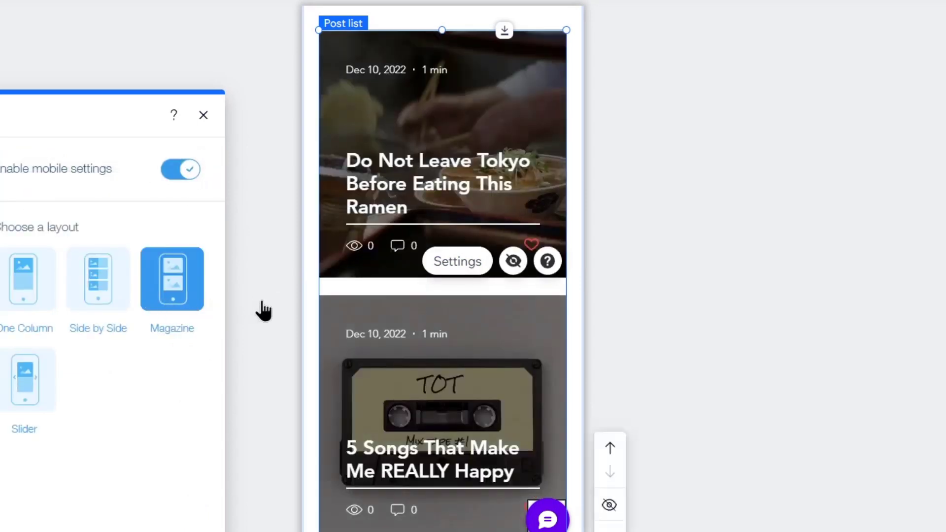
pyautogui.scroll(-20, 502, 334)
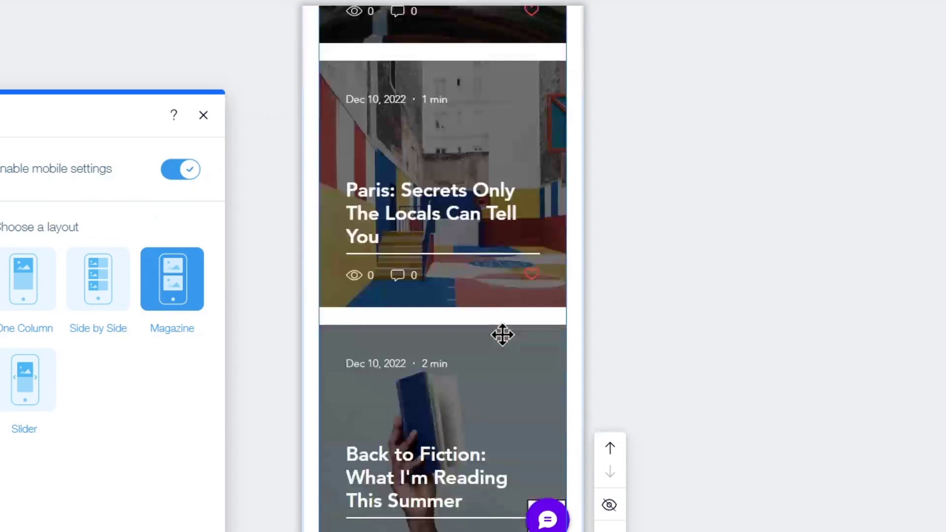
pyautogui.scroll(-12, 502, 334)
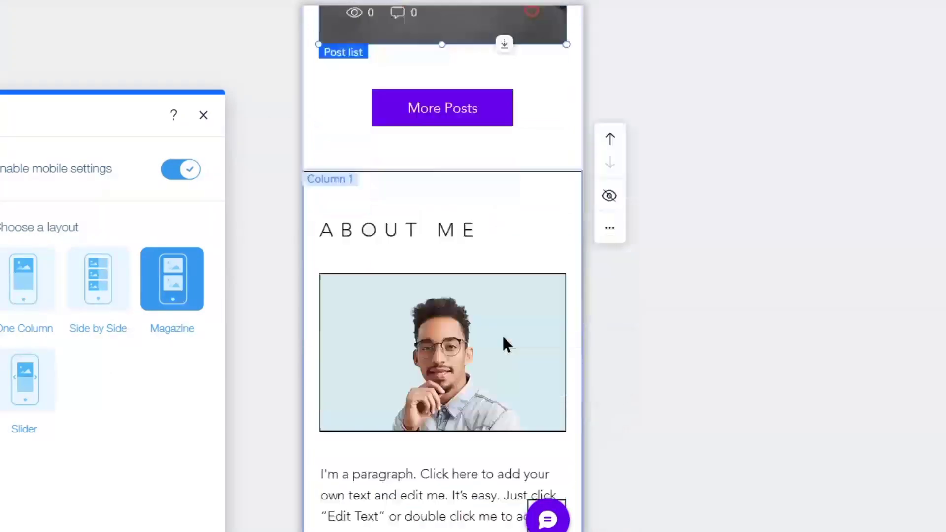
# - In Manage Columns, move the About Me column up above the Train of Thought posts
pyautogui.click(503, 338)
pyautogui.click(526, 213)
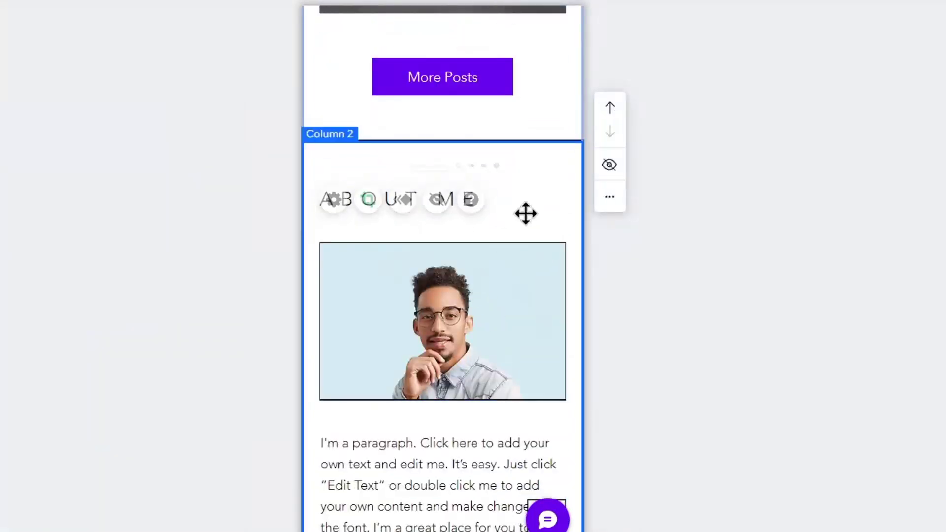
pyautogui.click(416, 179)
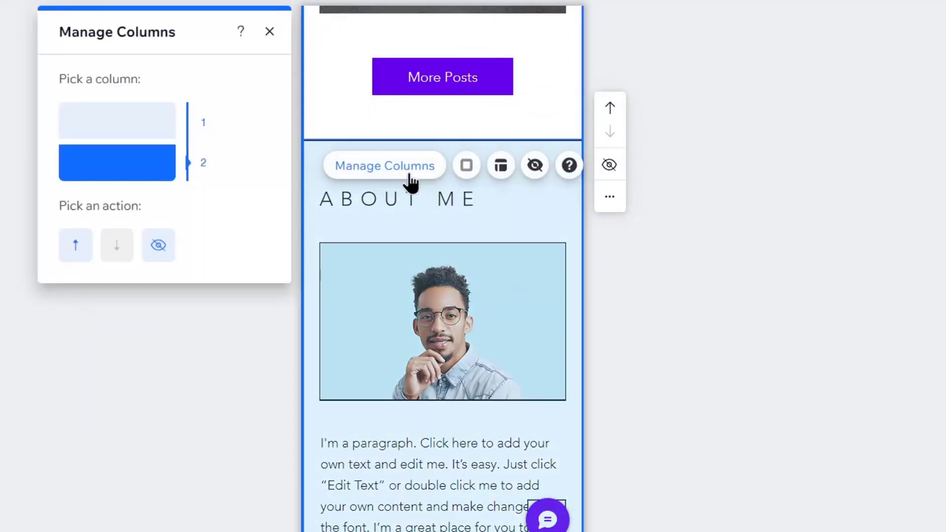
pyautogui.click(137, 129)
pyautogui.click(145, 177)
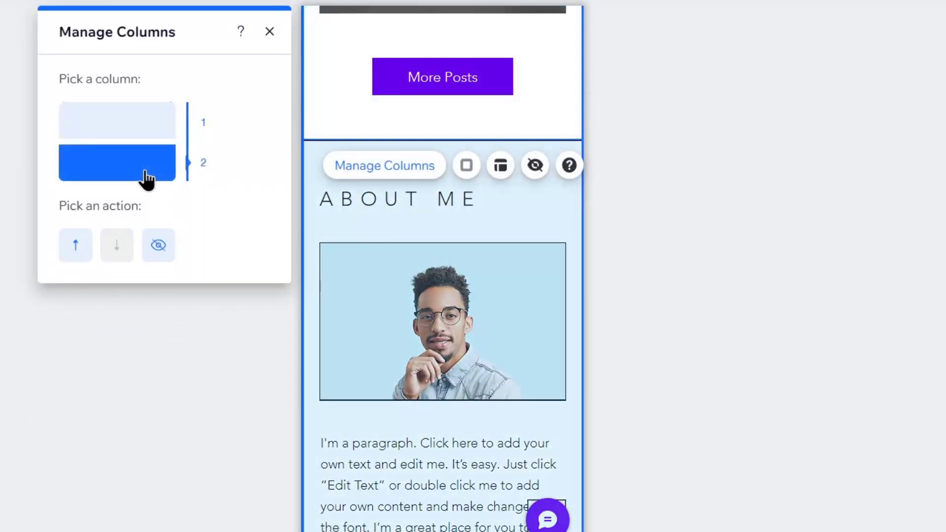
pyautogui.click(77, 256)
pyautogui.scroll(-15, 511, 254)
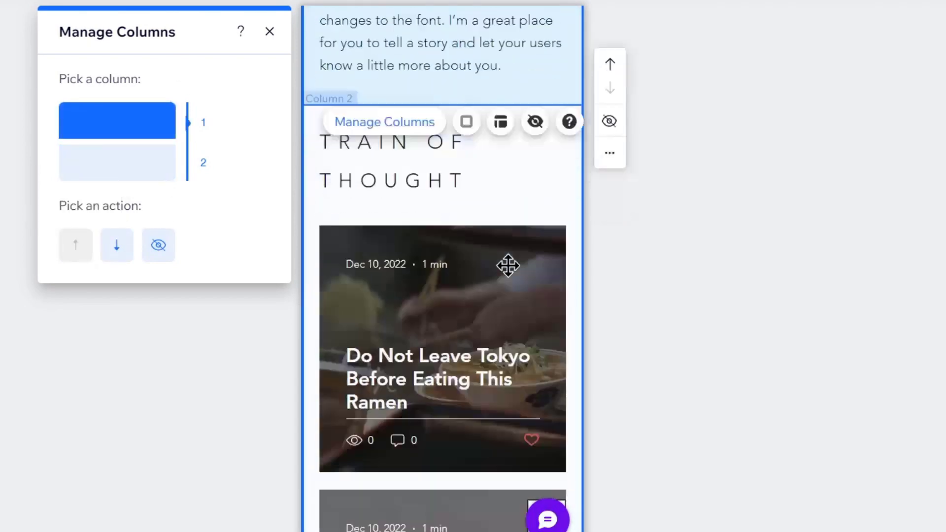
pyautogui.scroll(-15, 507, 265)
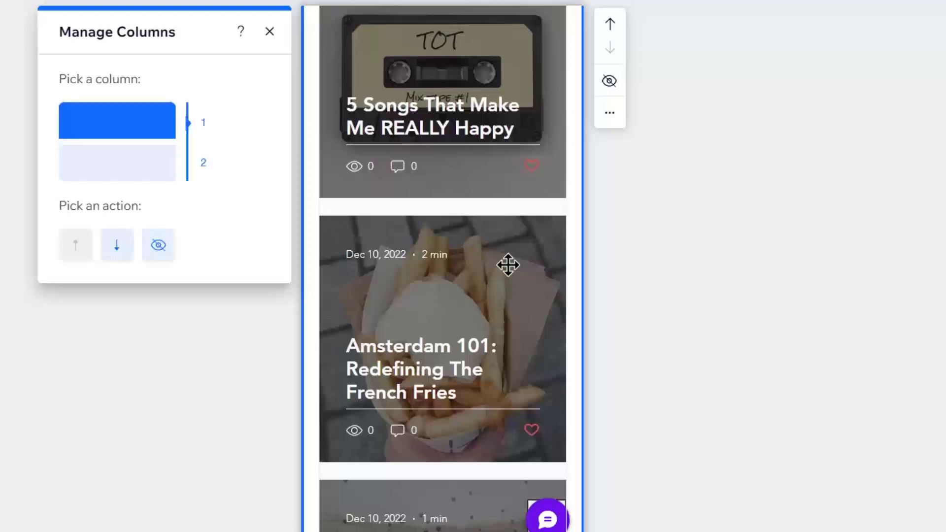
pyautogui.scroll(10, 508, 265)
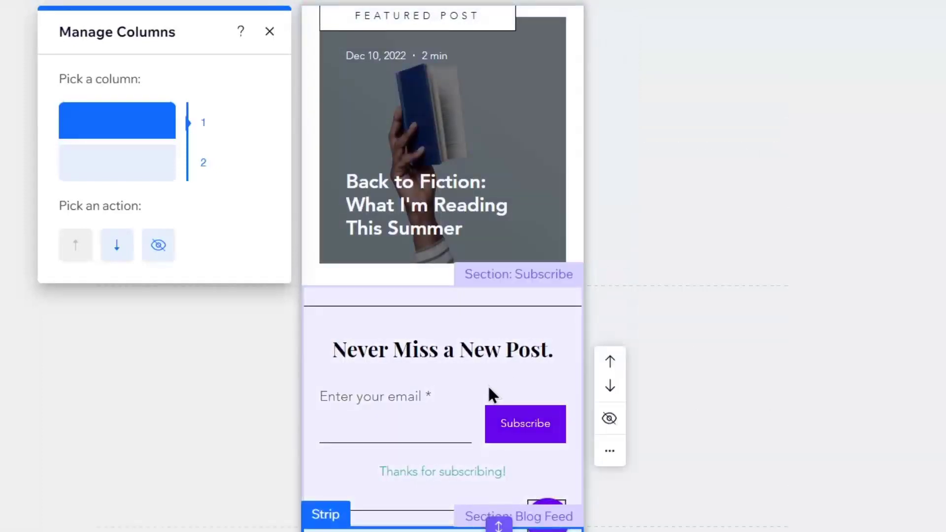
# - Hide the Never Miss a New Post section on mobile and stretch the featured-post section to about 447
pyautogui.click(490, 394)
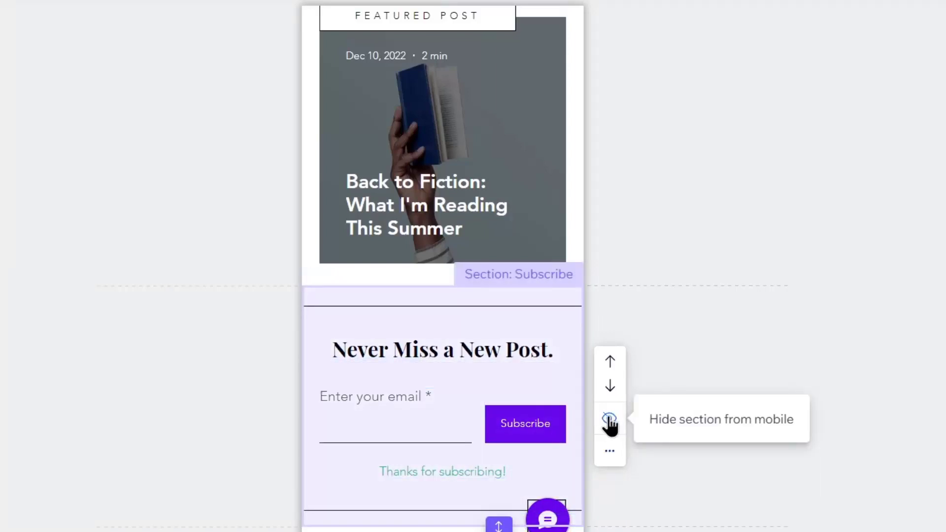
pyautogui.click(609, 419)
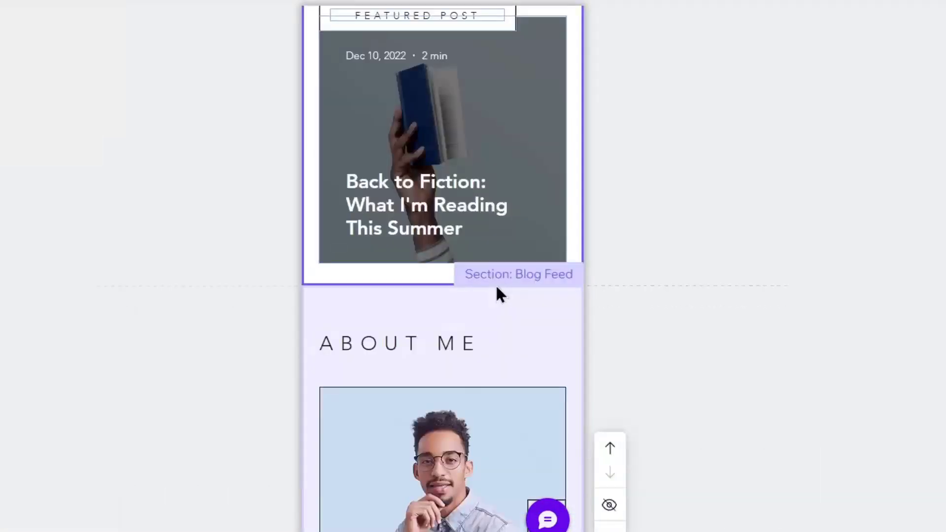
pyautogui.click(497, 283)
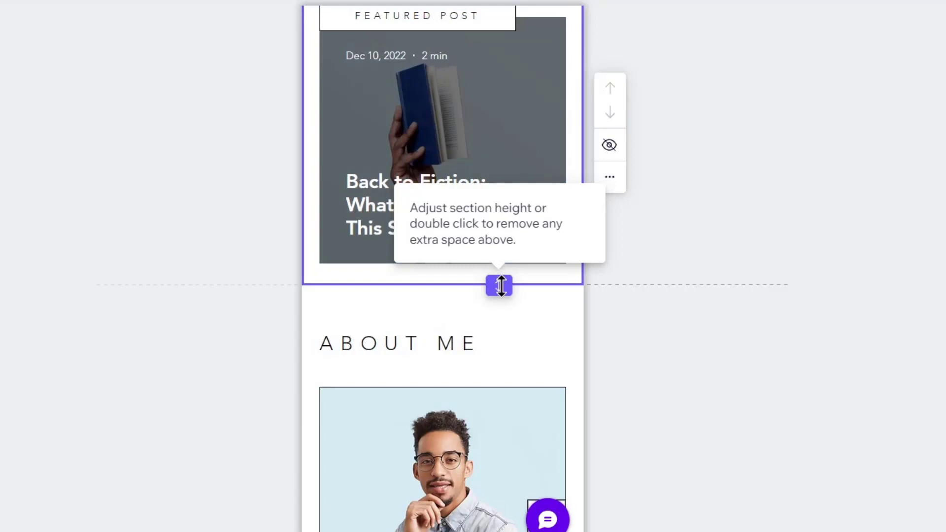
pyautogui.moveTo(501, 285); pyautogui.dragTo(538, 331)
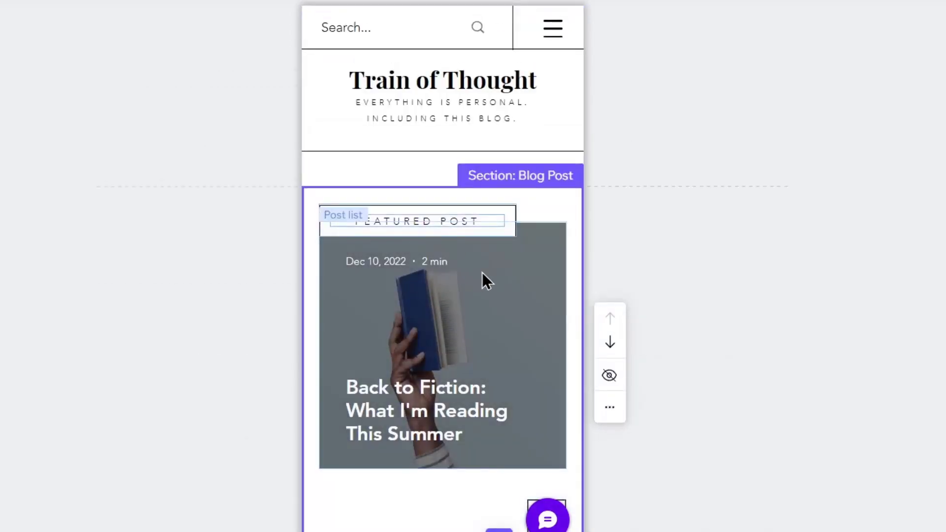
pyautogui.scroll(-20, 540, 298)
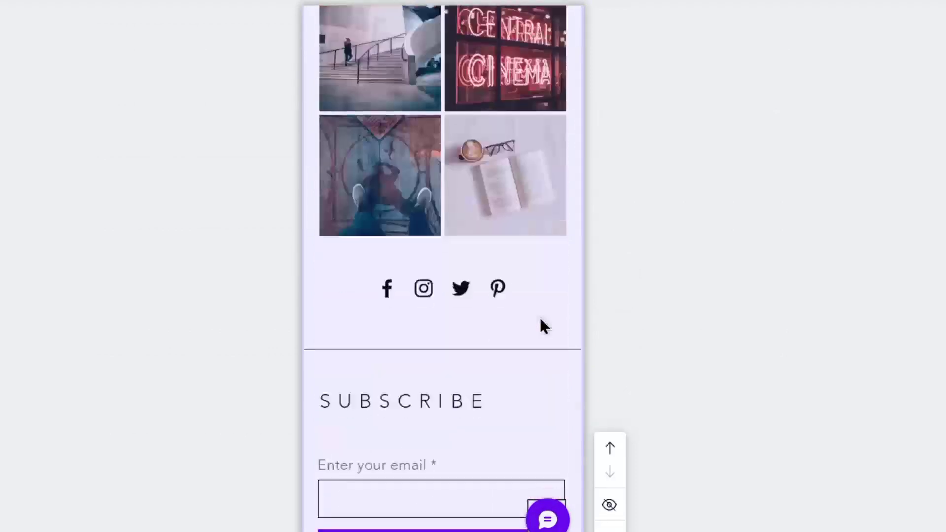
pyautogui.scroll(4, 541, 326)
# - Try reordering the Subscribe strip's columns, then return its first column to the top
pyautogui.click(498, 154)
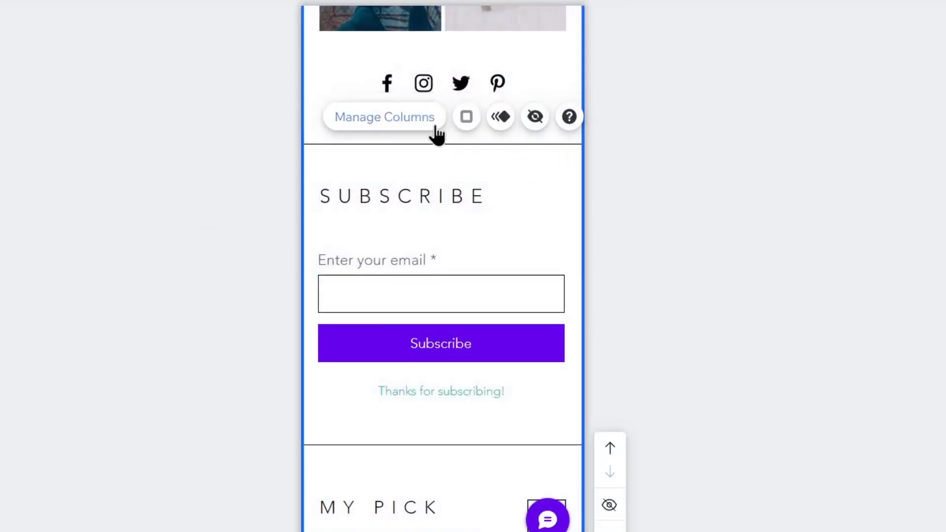
pyautogui.click(410, 123)
pyautogui.click(117, 244)
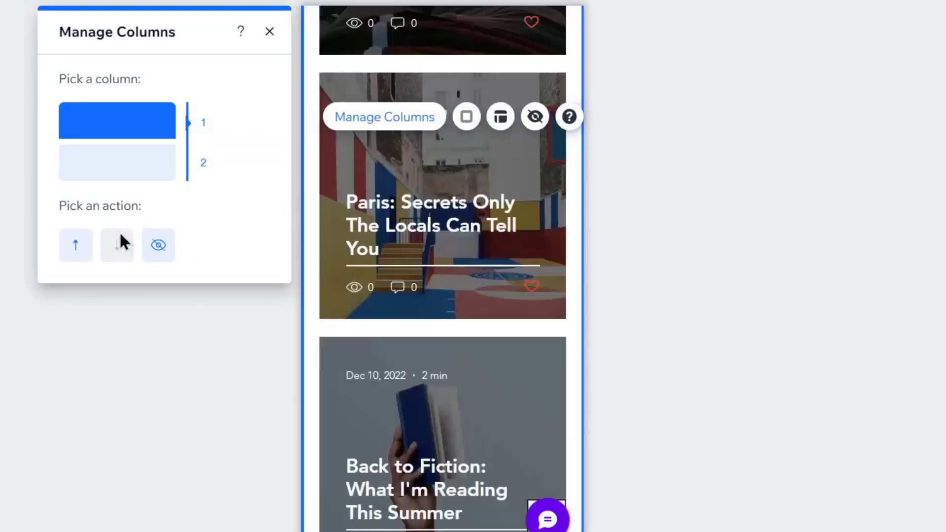
pyautogui.click(78, 244)
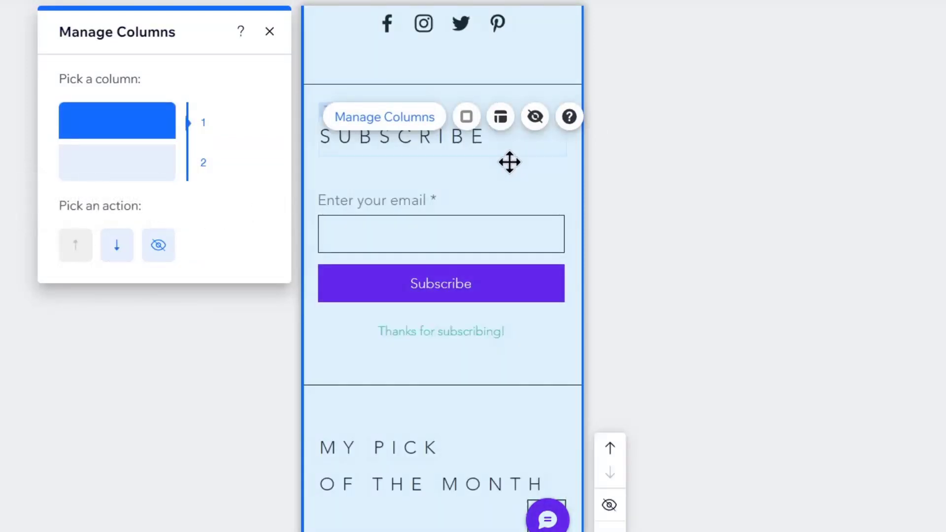
pyautogui.click(507, 161)
pyautogui.click(500, 215)
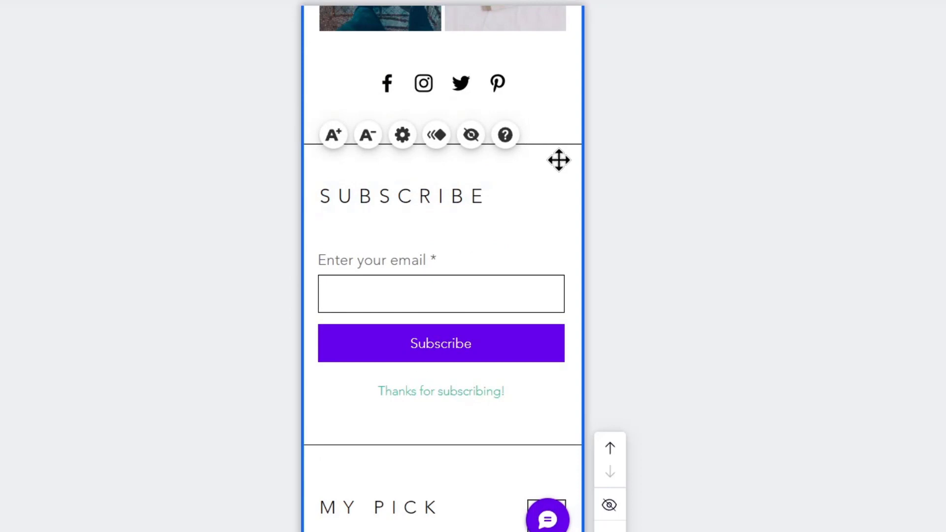
# - Move the About Me column back below the blog posts and More Posts button
pyautogui.click(444, 42)
pyautogui.click(372, 22)
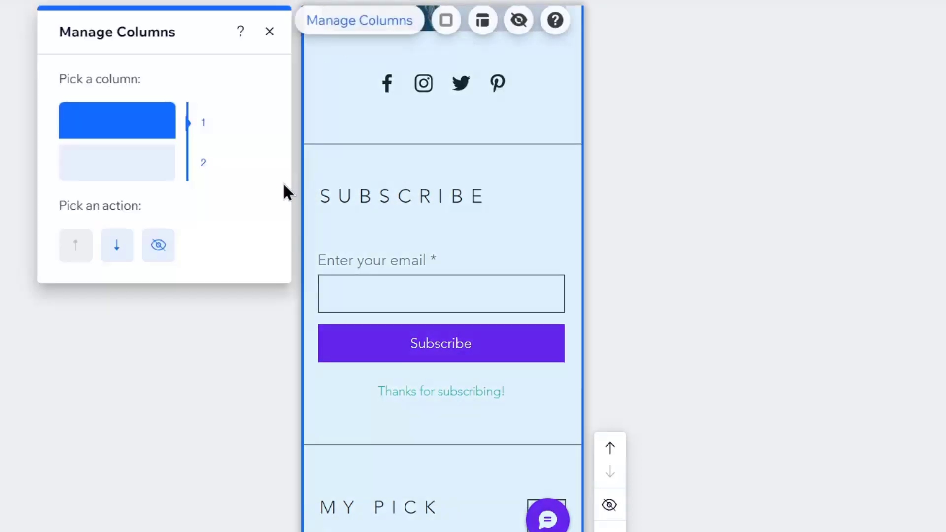
pyautogui.click(116, 244)
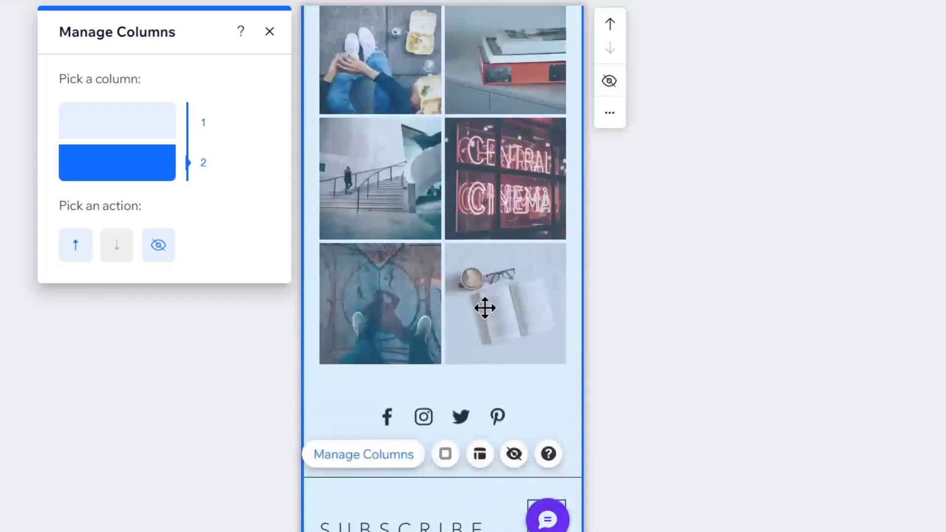
pyautogui.click(485, 308)
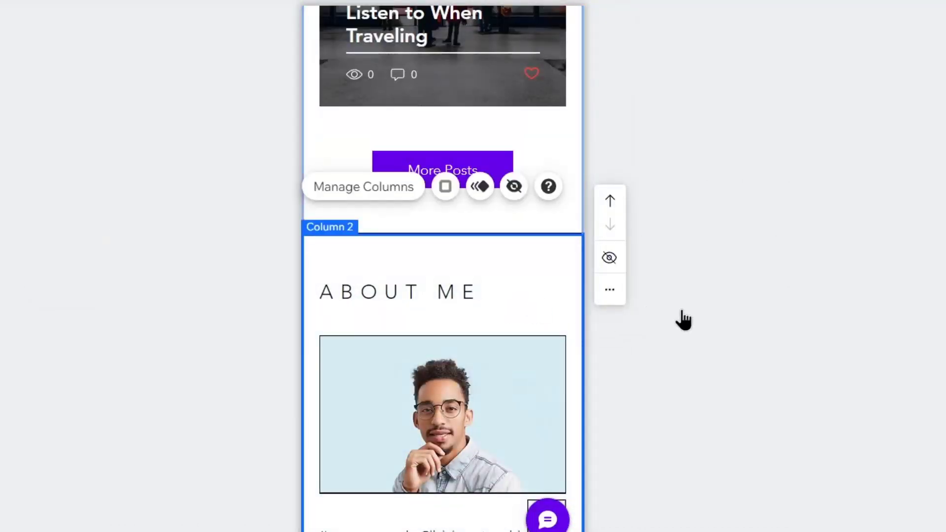
pyautogui.click(684, 320)
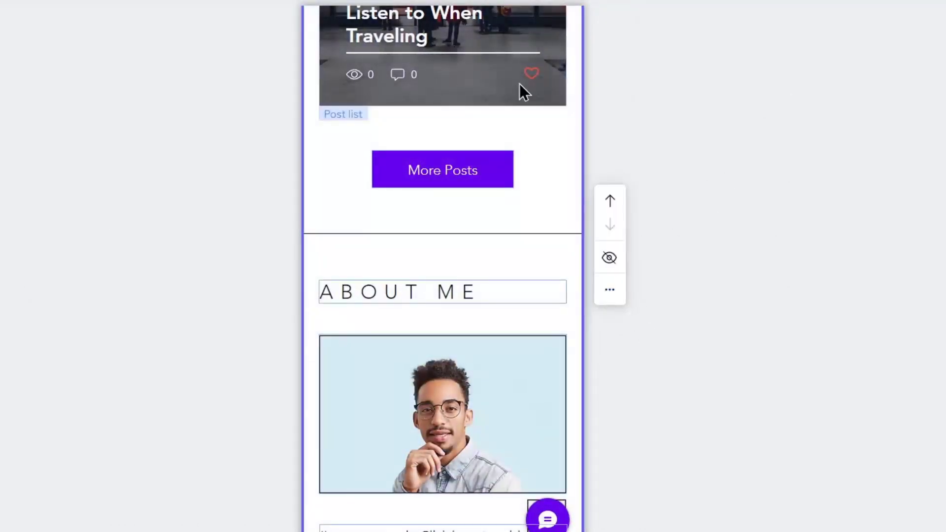
# - Save the site, keeping the free Wix domain, and close the confirmation
pyautogui.click(922, 9)
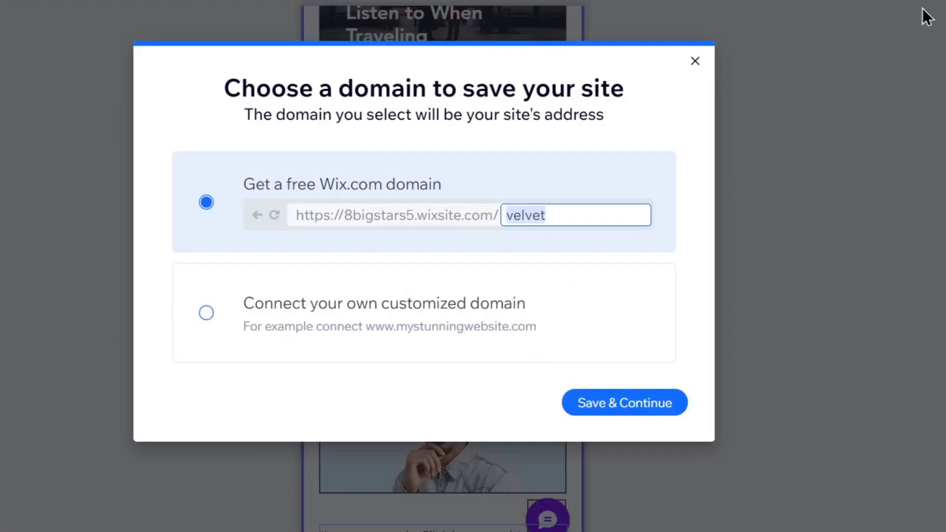
pyautogui.click(650, 410)
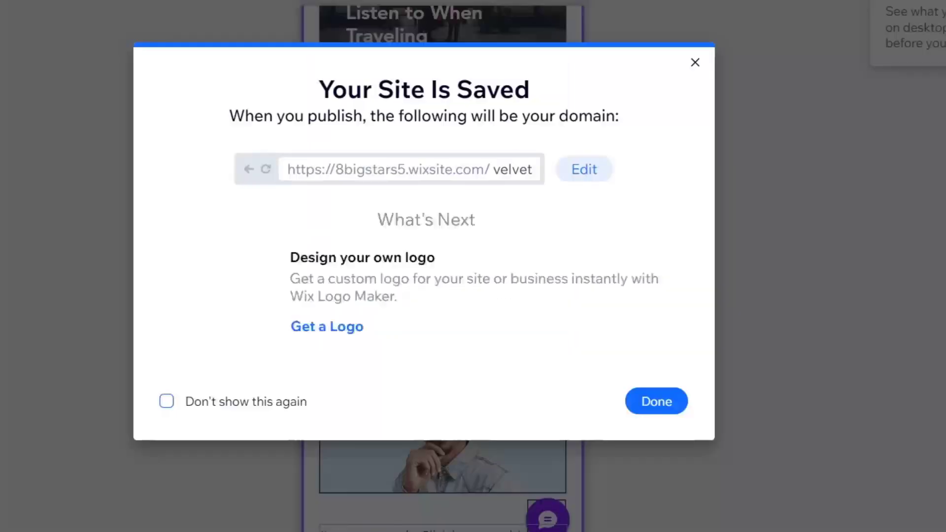
pyautogui.press('Escape')
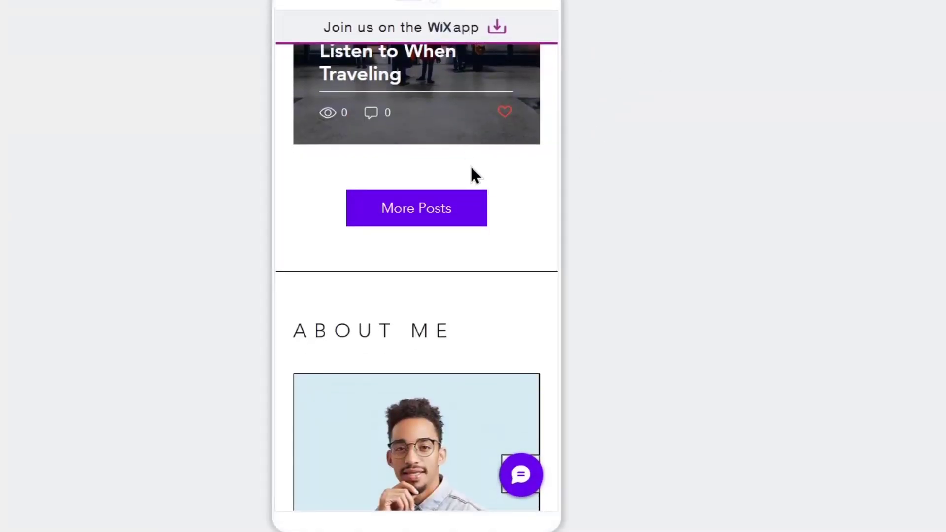
# - Review the mobile preview, dismiss the congratulations message, and return to the dashboard home
pyautogui.scroll(10, 474, 176)
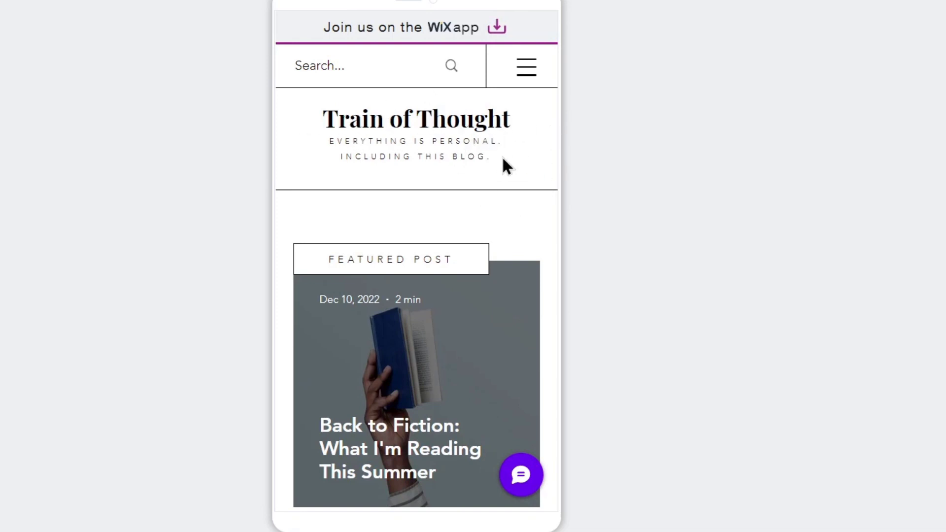
pyautogui.scroll(-4, 505, 166)
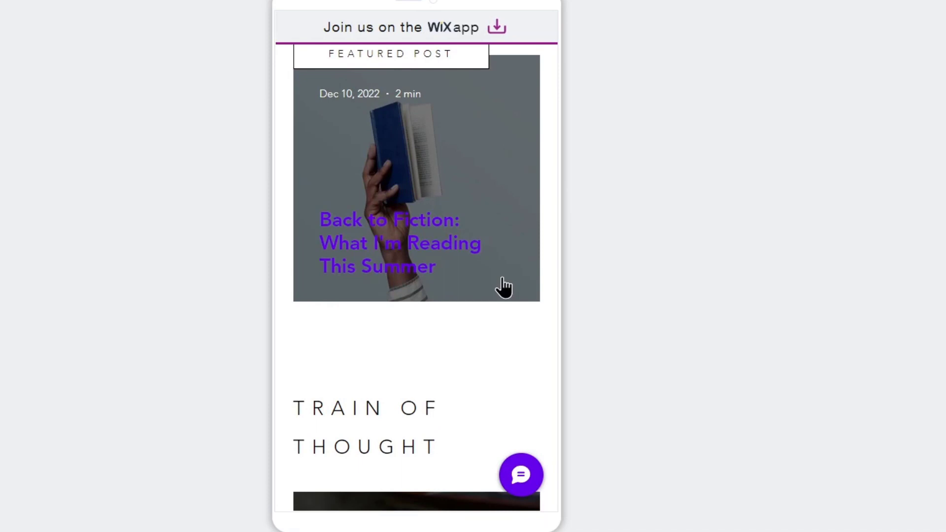
pyautogui.scroll(-15, 508, 330)
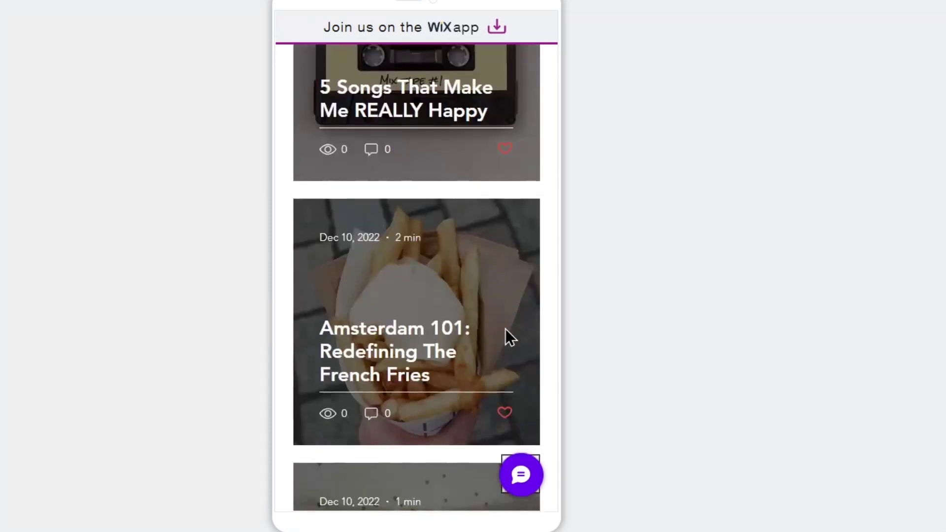
pyautogui.scroll(-14, 505, 329)
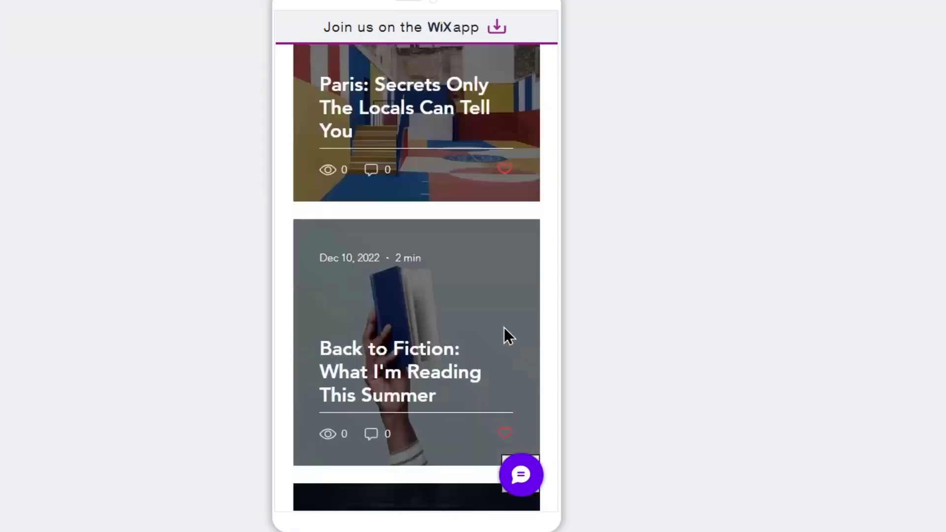
pyautogui.scroll(-12, 504, 327)
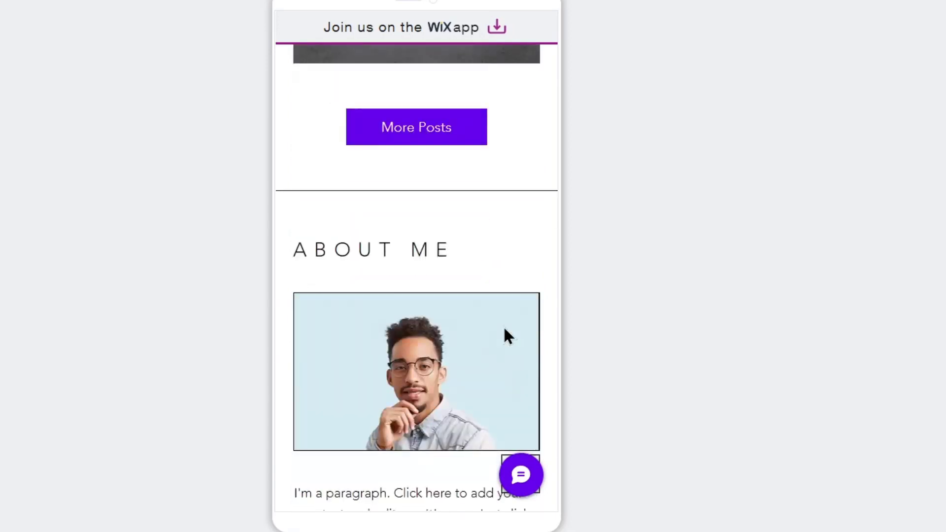
pyautogui.scroll(-7, 505, 329)
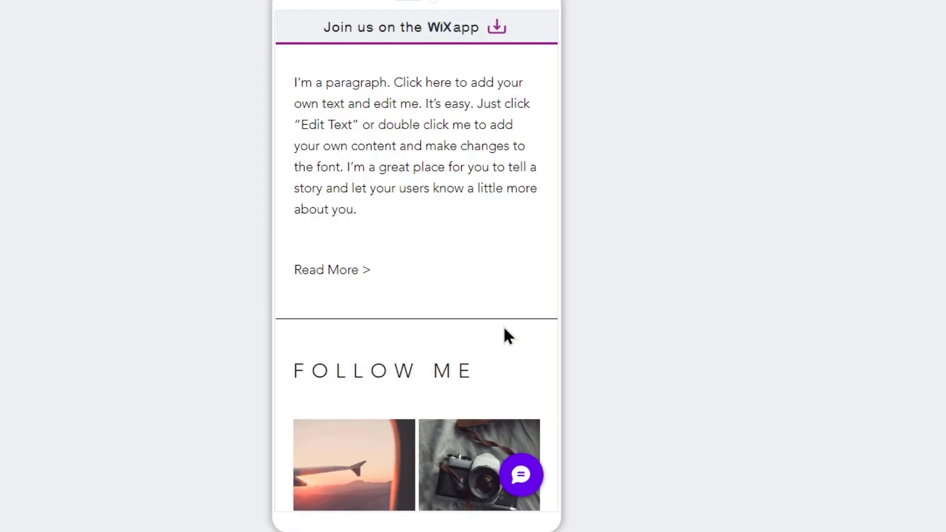
pyautogui.scroll(-7, 429, 268)
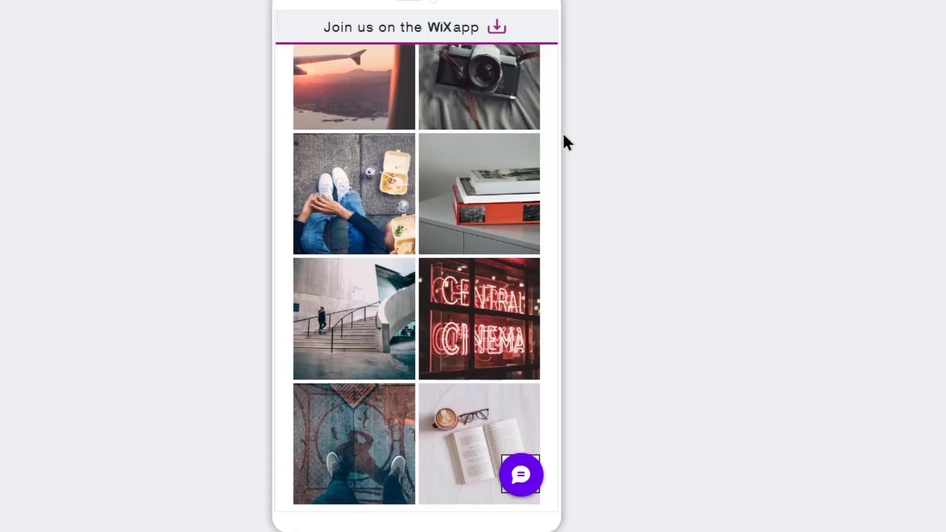
pyautogui.scroll(15, 446, 200)
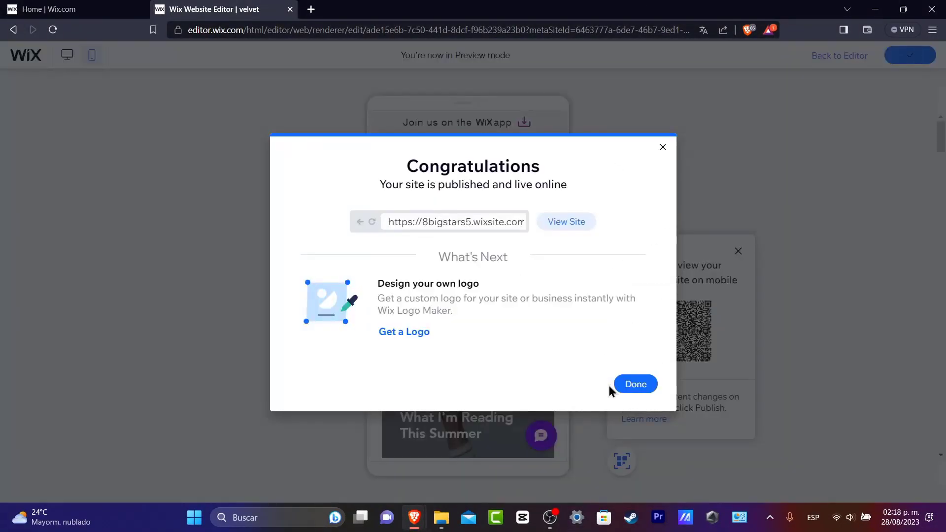
pyautogui.click(635, 384)
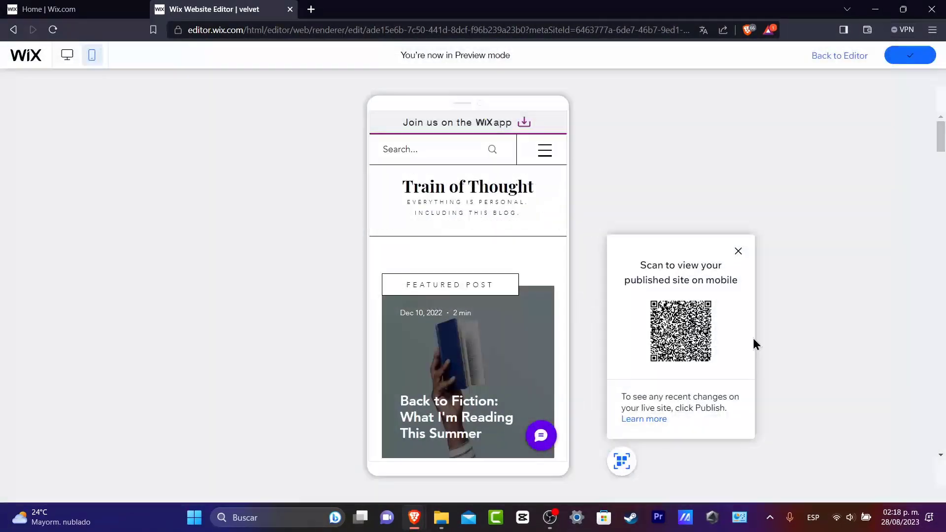
pyautogui.click(74, 9)
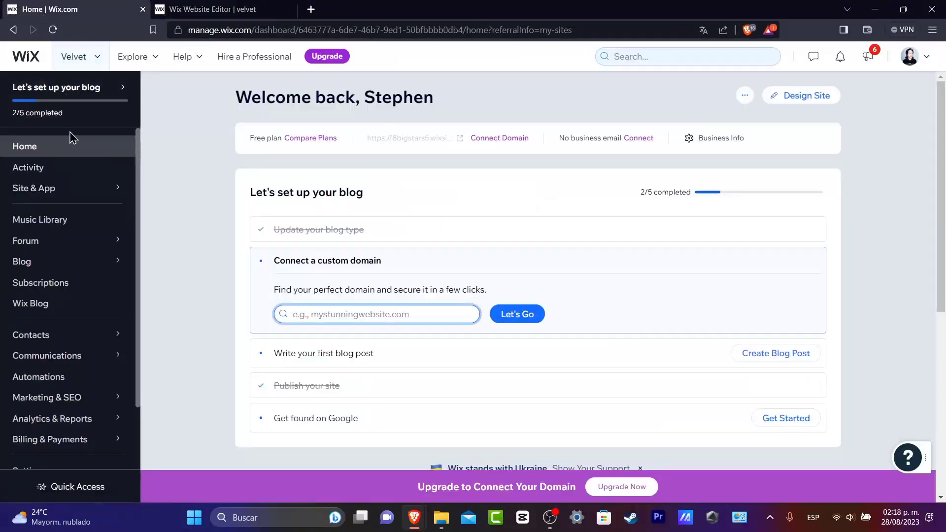
# - Go from the Website overview through the site switcher to the My Sites page
pyautogui.click(76, 189)
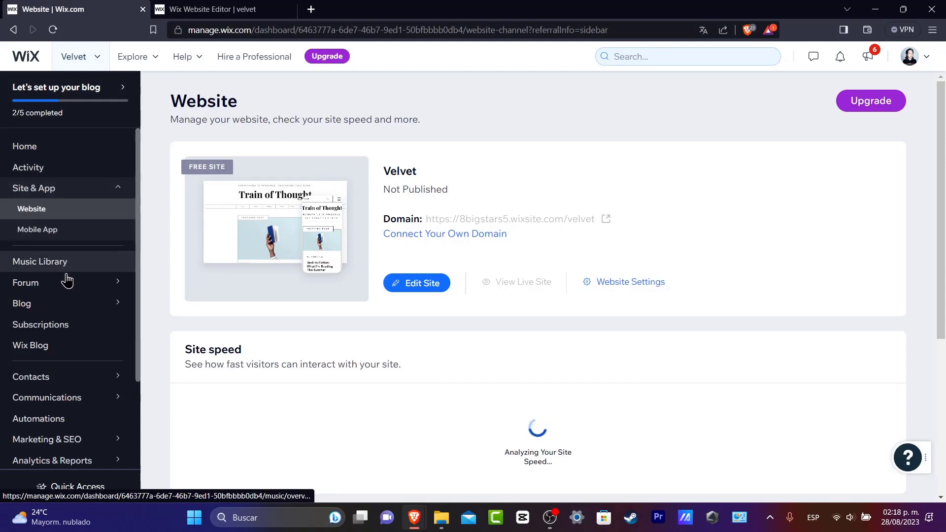
pyautogui.click(80, 65)
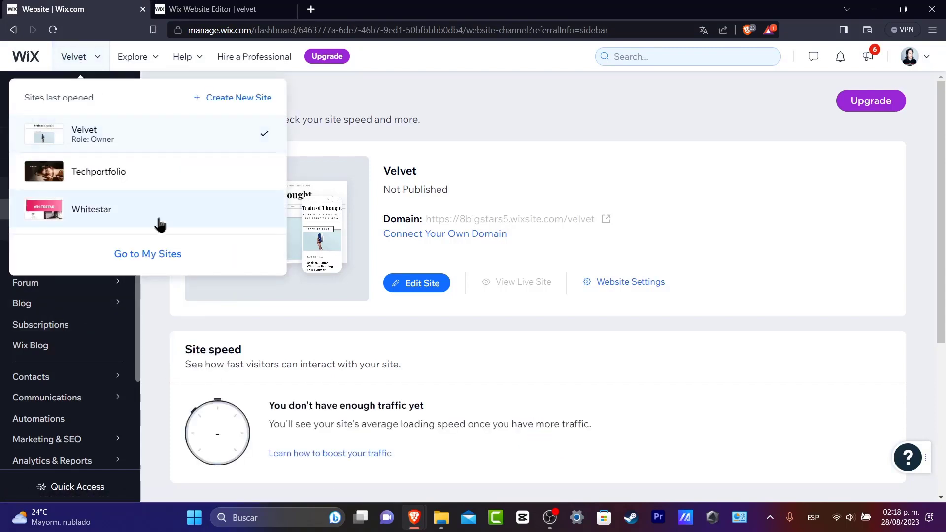
pyautogui.click(177, 257)
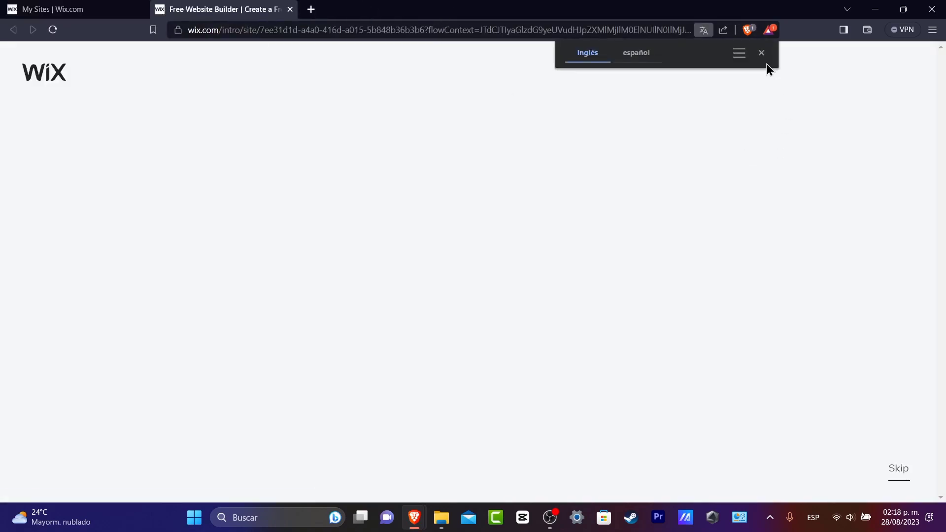
# - Search 'mobile friendly' and choose Mobile Marketing Portfolio as the website type
pyautogui.click(762, 52)
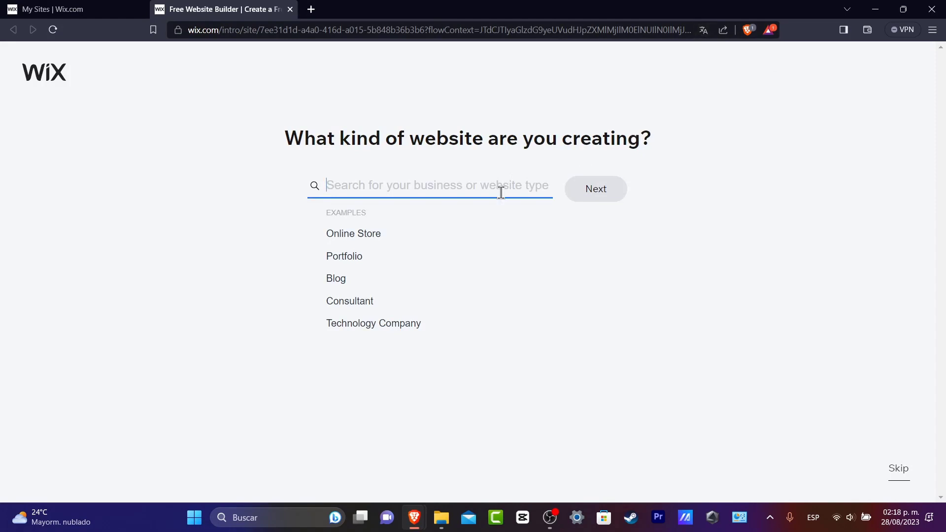
pyautogui.write('mobile friendly')
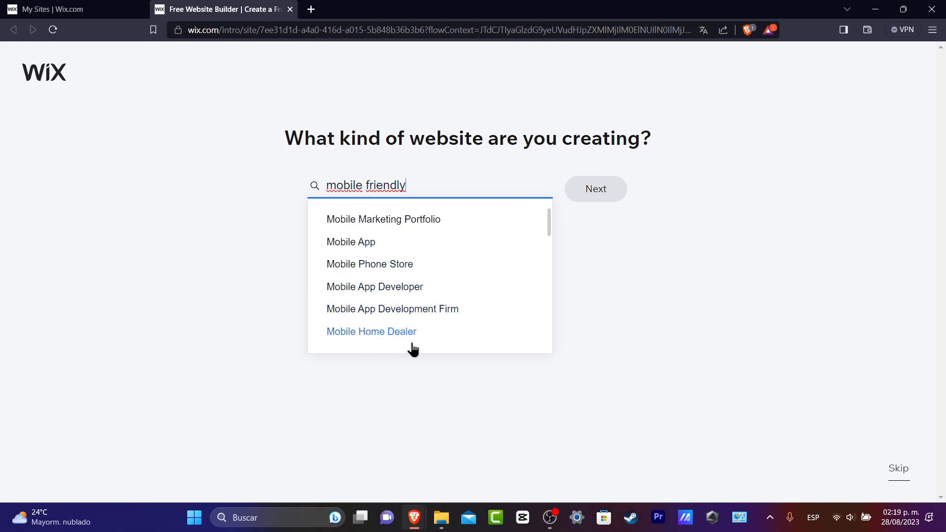
pyautogui.click(425, 226)
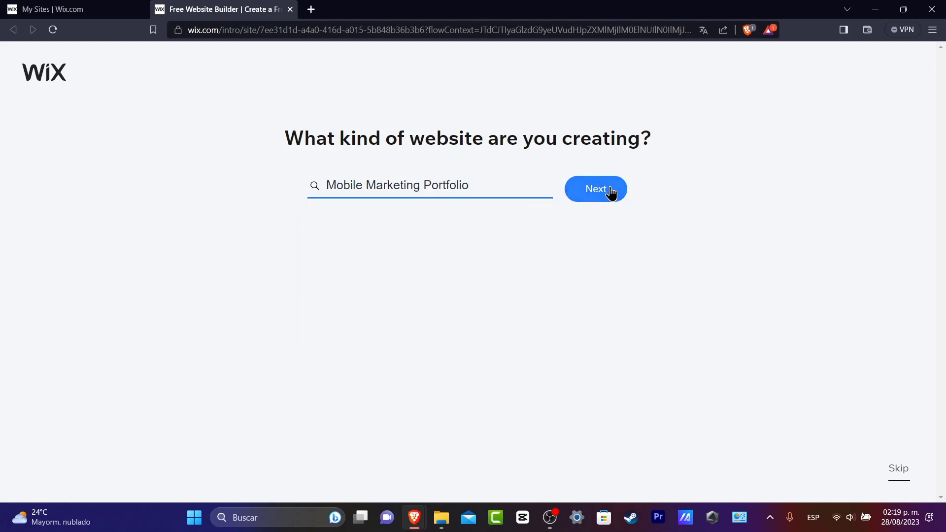
pyautogui.click(467, 178)
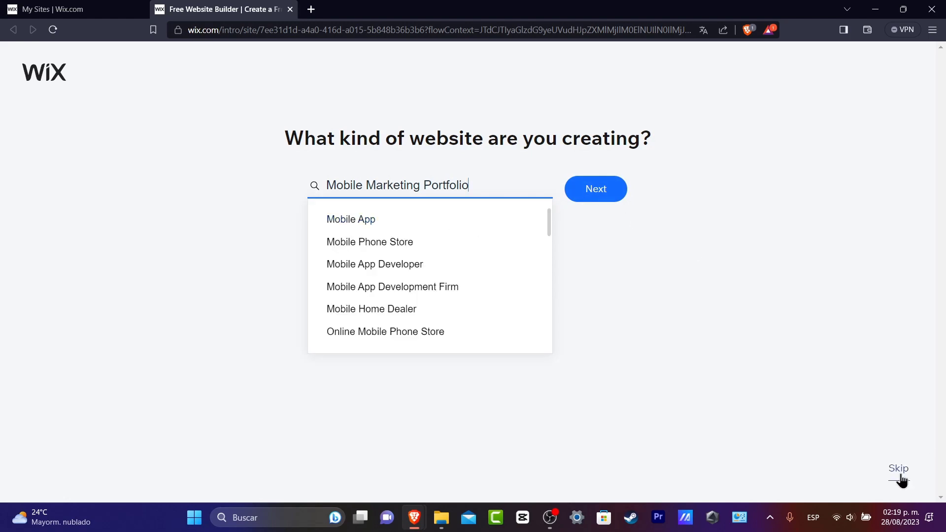
pyautogui.click(605, 192)
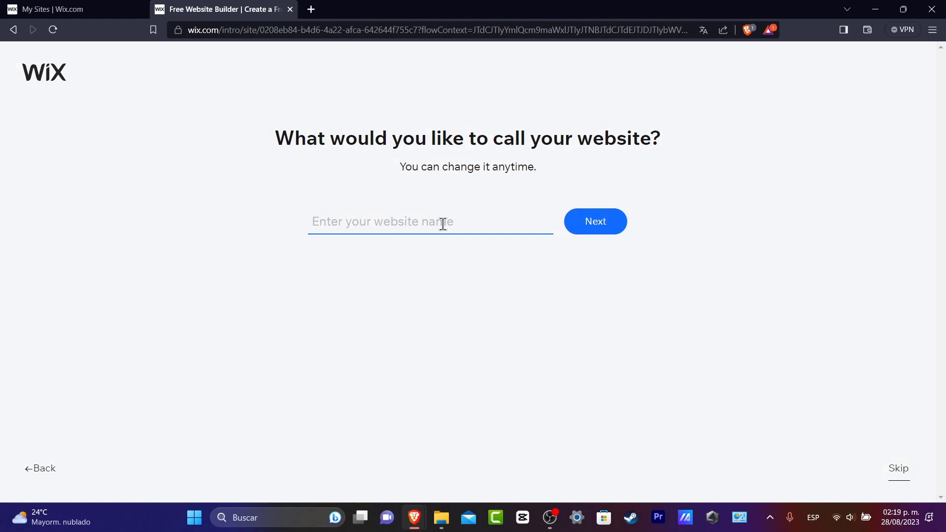
# - Name the site velvets, add Instagram Feed, and begin with a template
pyautogui.write('velvets')
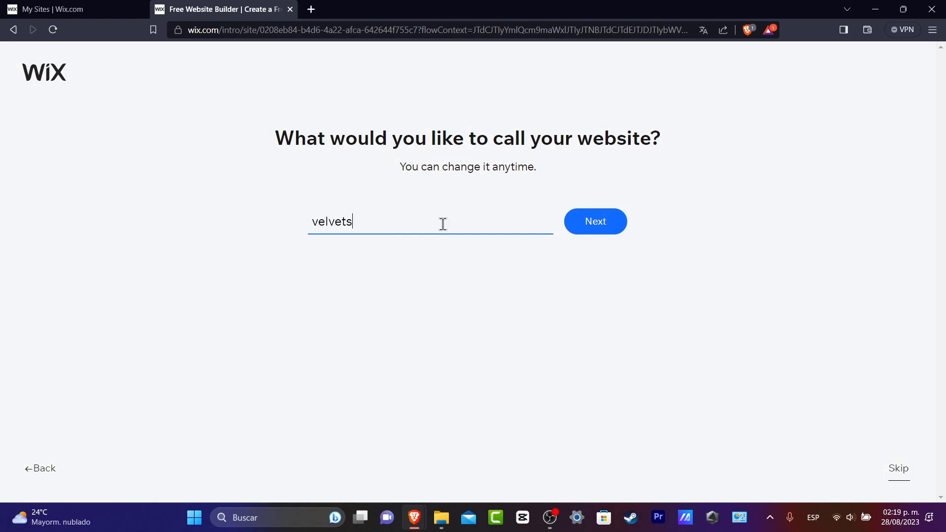
pyautogui.press('Return')
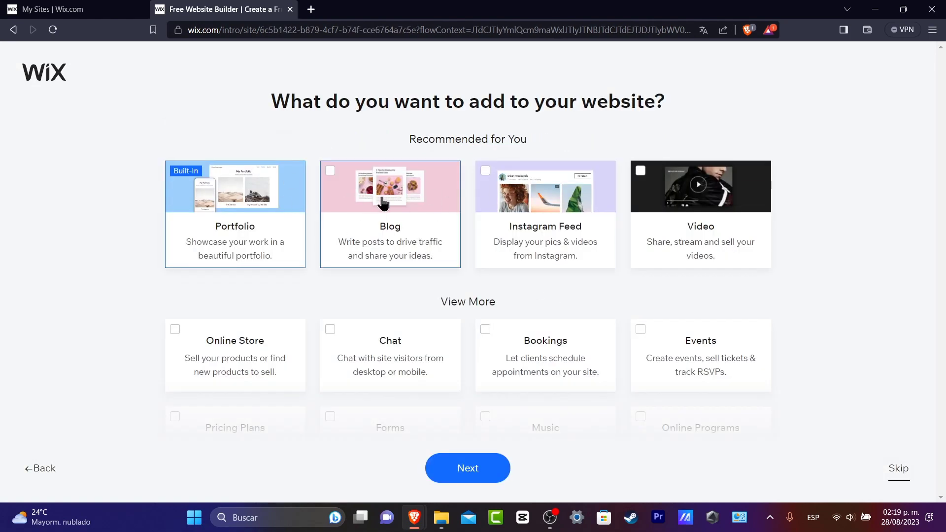
pyautogui.click(535, 207)
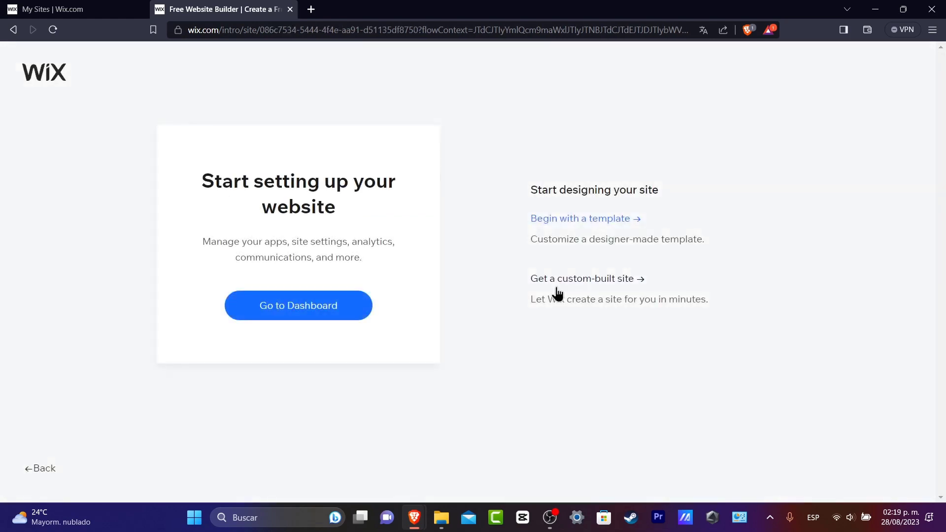
pyautogui.click(631, 225)
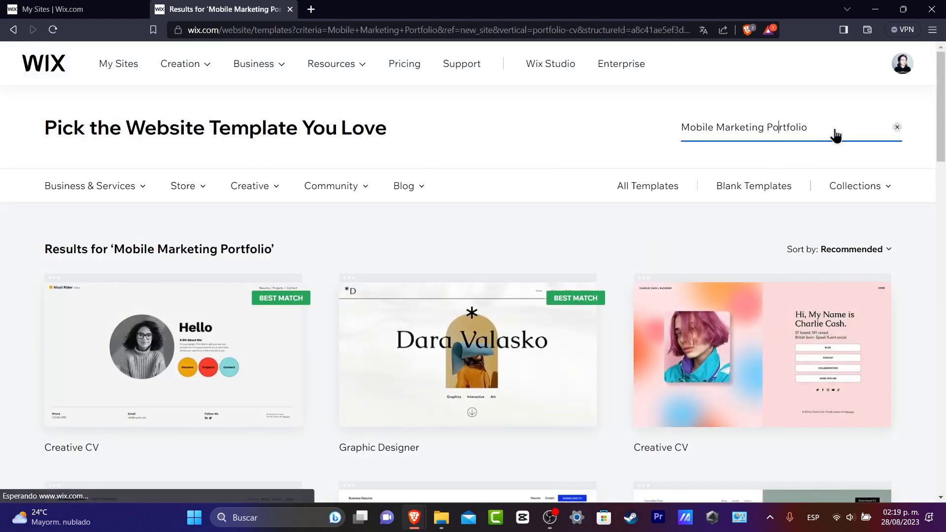
# - Switch the Creative CV template preview to mobile and browse to its Projects section
pyautogui.click(831, 133)
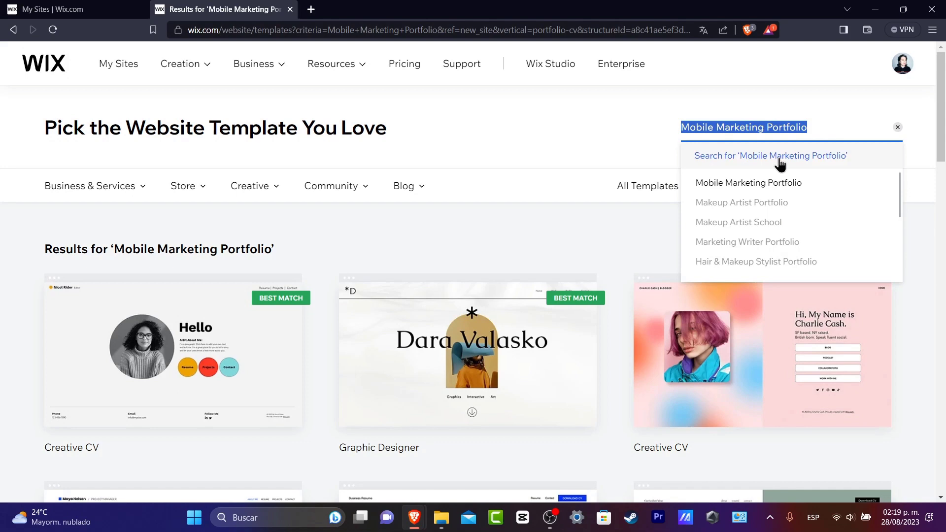
pyautogui.click(551, 140)
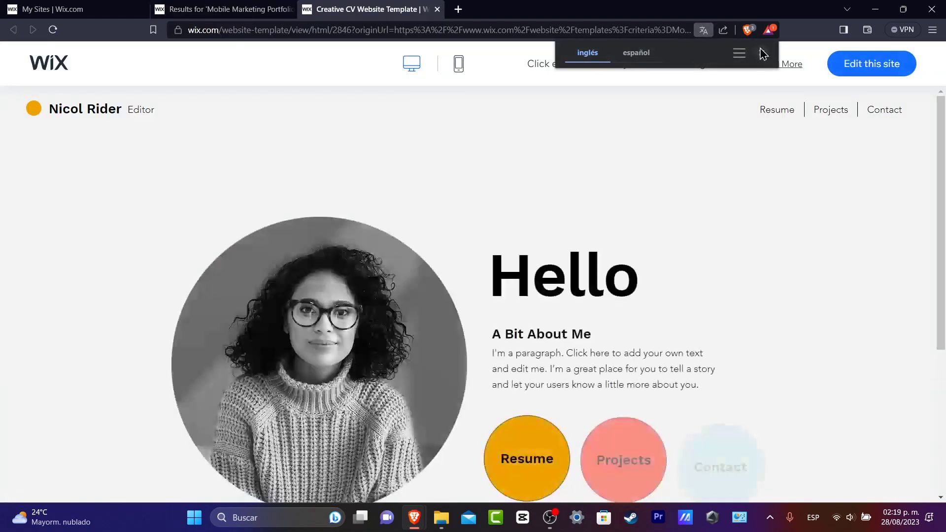
pyautogui.click(459, 63)
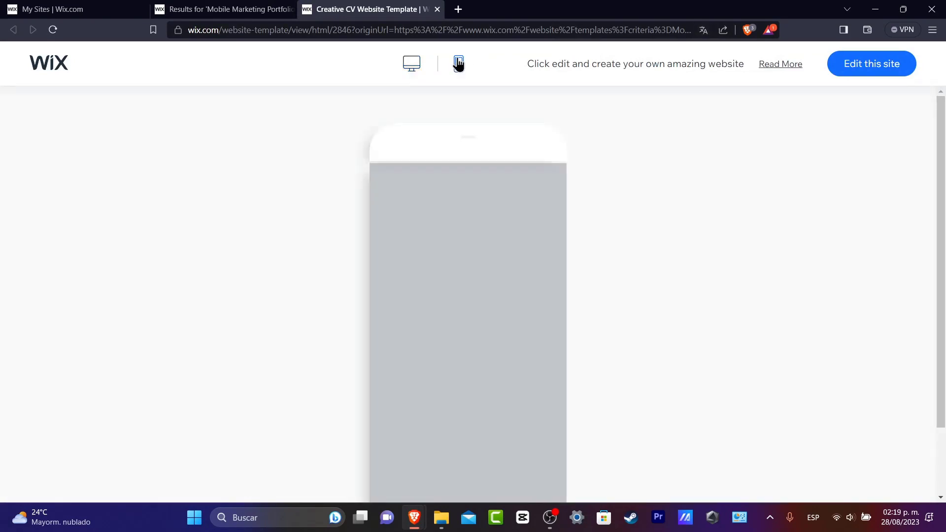
pyautogui.scroll(-2, 561, 251)
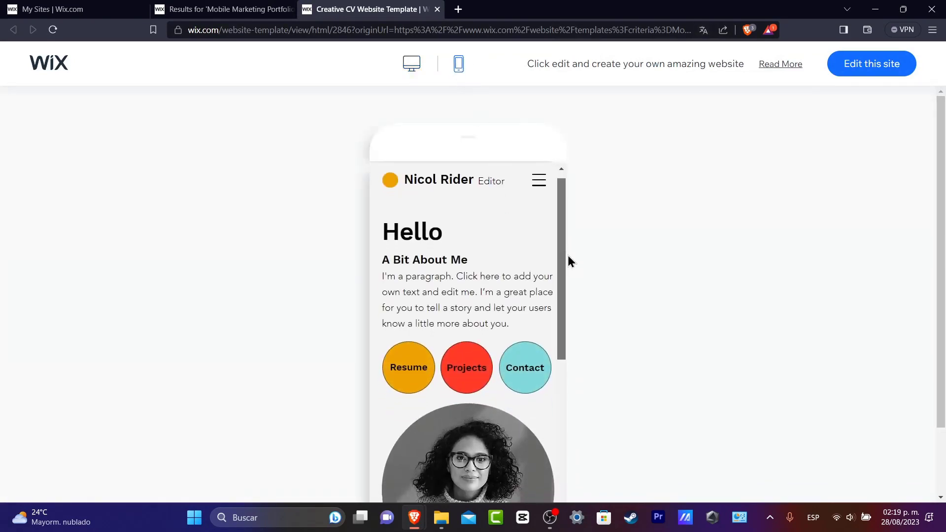
pyautogui.scroll(2, 579, 231)
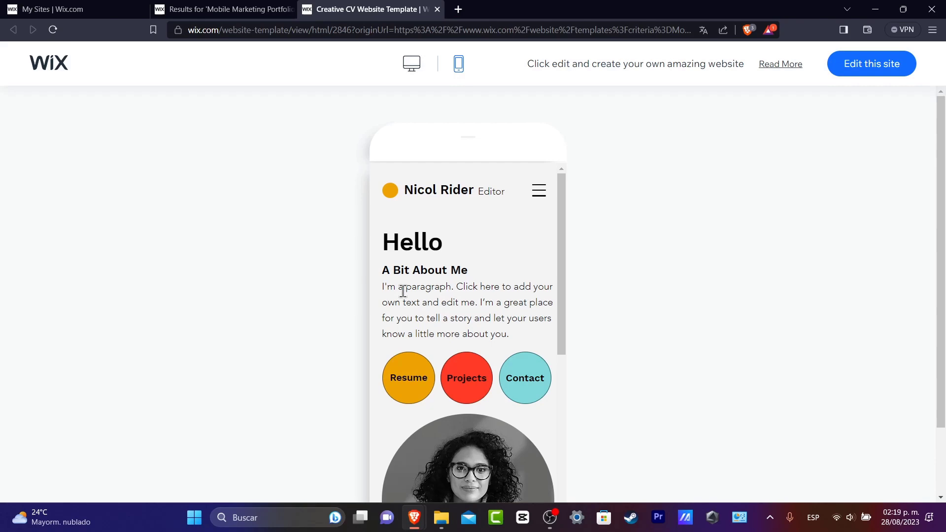
pyautogui.moveTo(561, 273); pyautogui.dragTo(559, 344)
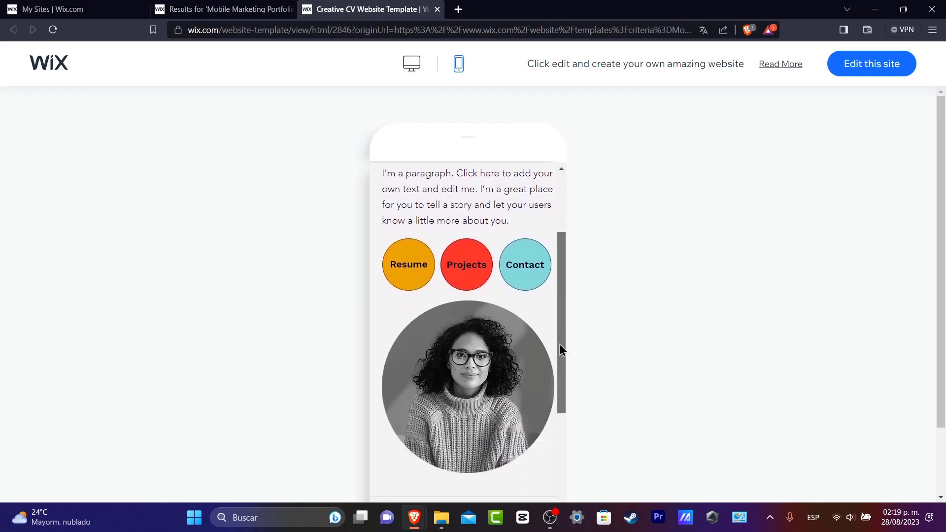
pyautogui.click(475, 249)
# - Close the Use this template prompt and scroll through the mobile preview
pyautogui.click(642, 157)
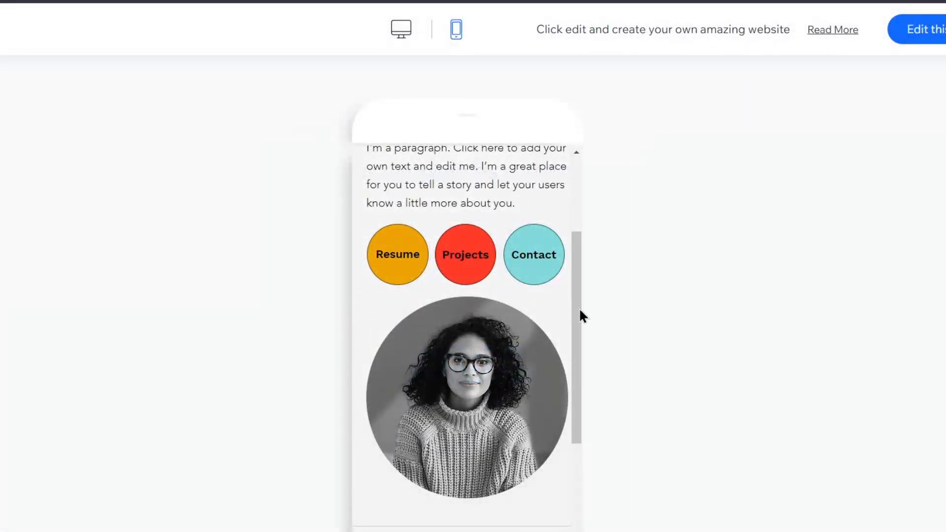
pyautogui.scroll(-4, 578, 345)
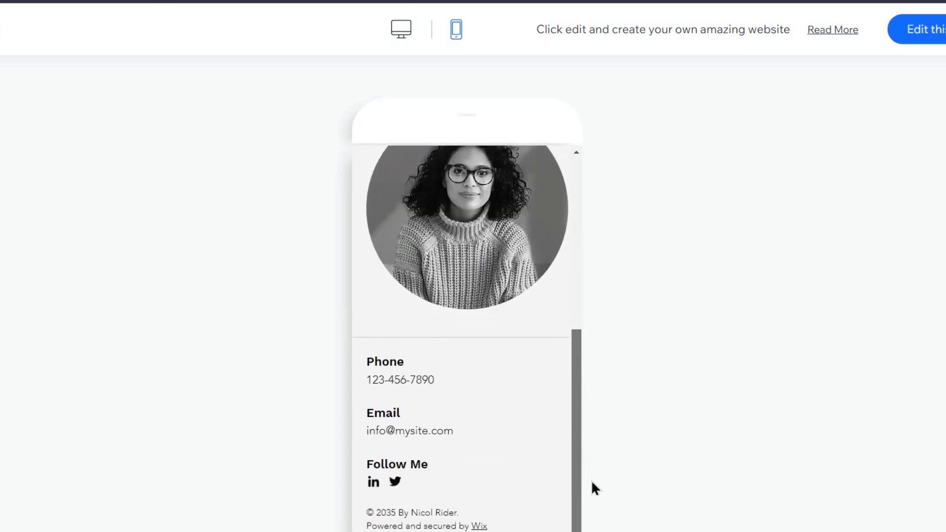
pyautogui.scroll(3, 548, 428)
pyautogui.scroll(3, 549, 424)
pyautogui.scroll(-5, 542, 416)
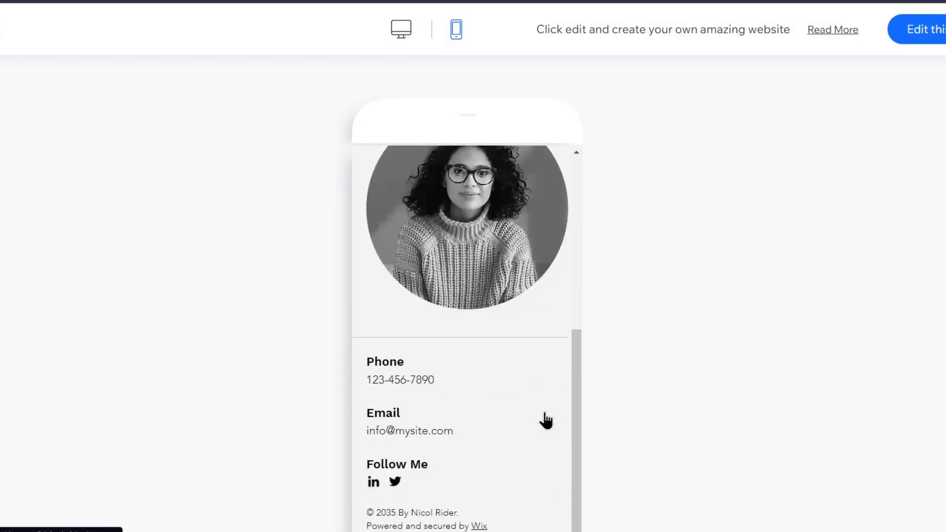
pyautogui.scroll(5, 543, 416)
pyautogui.scroll(-2, 860, 276)
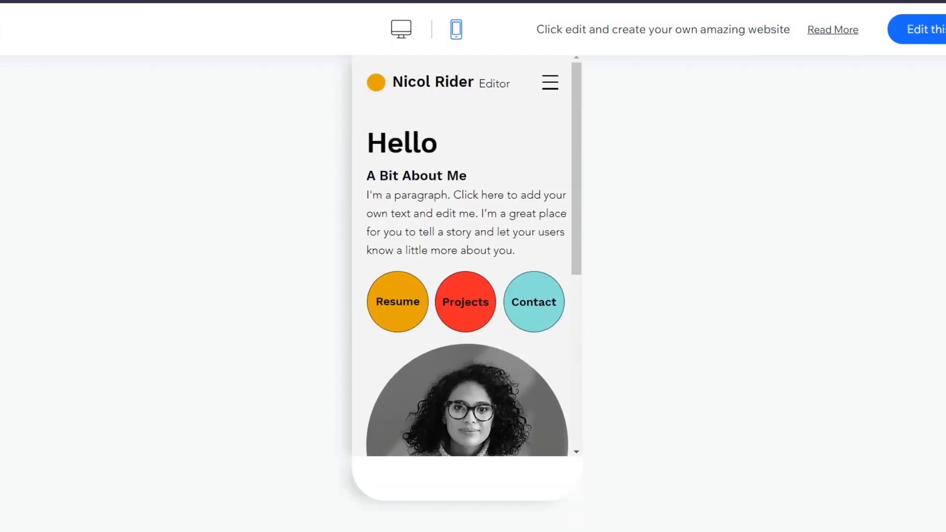
pyautogui.scroll(1, 859, 275)
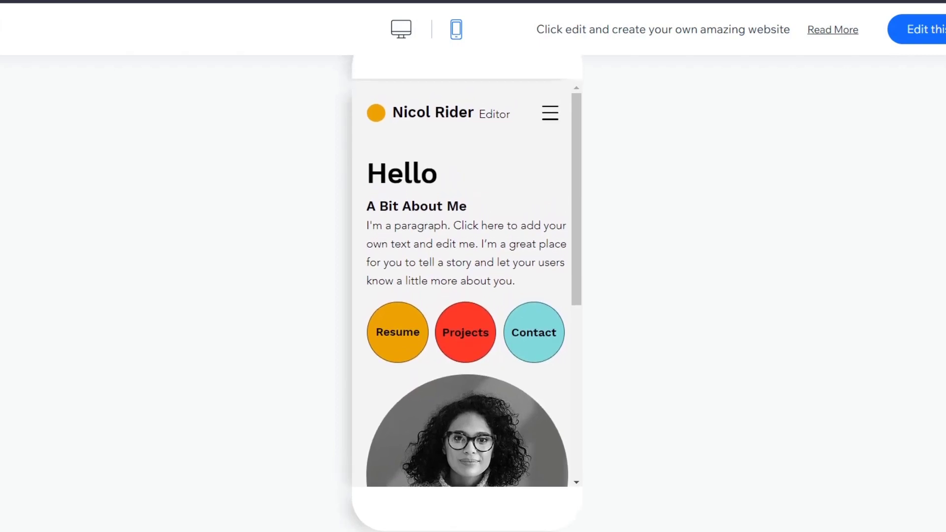